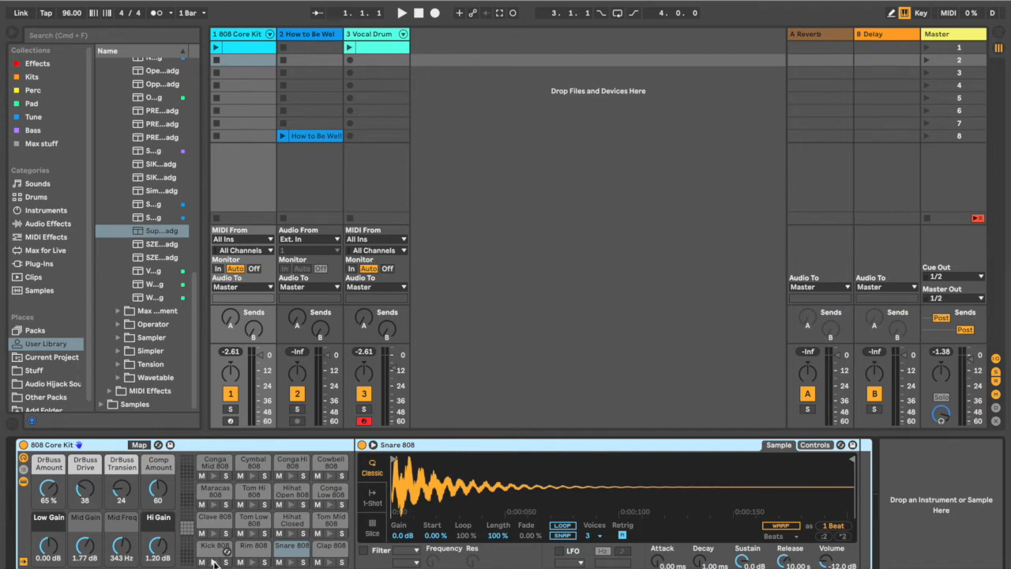
- Audition the Kick 808 and Tom Low 808 pads of the 808 Core Kit
left_click(214, 563)
left_click(214, 563)
left_click(214, 563)
left_click(252, 534)
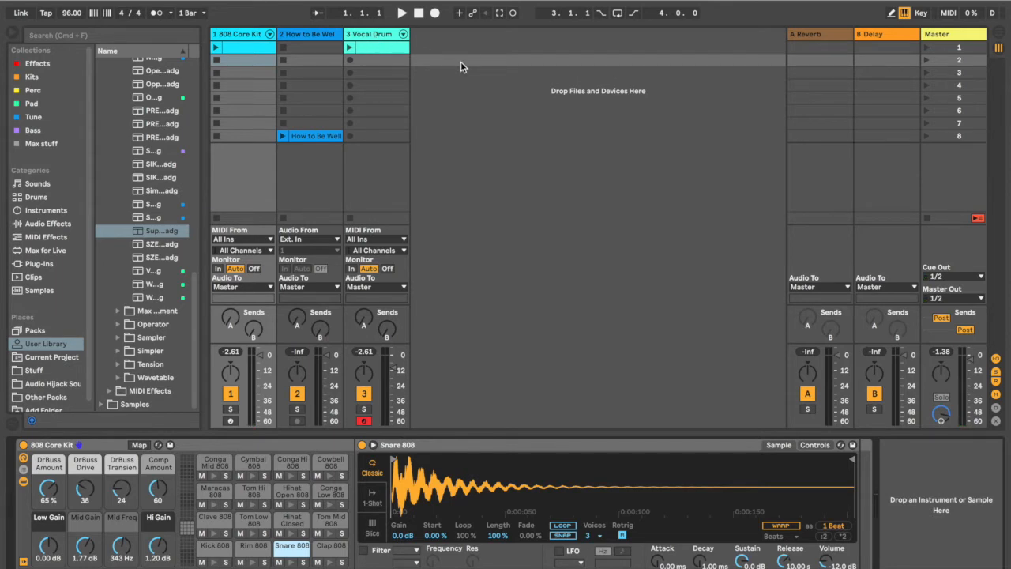
- Add a MIDI track after the Vocal Drum track and load an empty Drum Rack onto it
left_click(394, 37)
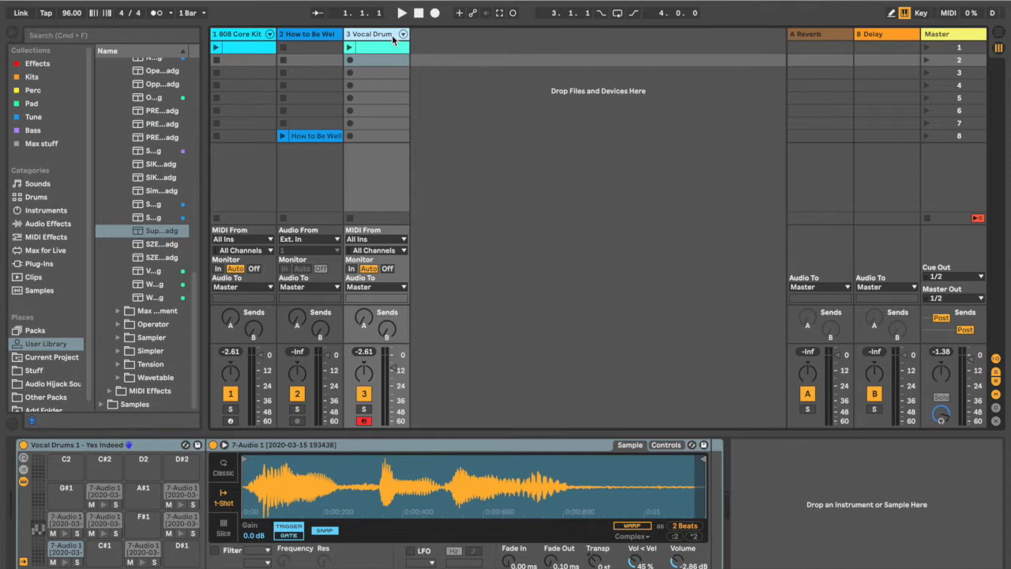
key("super+shift+t")
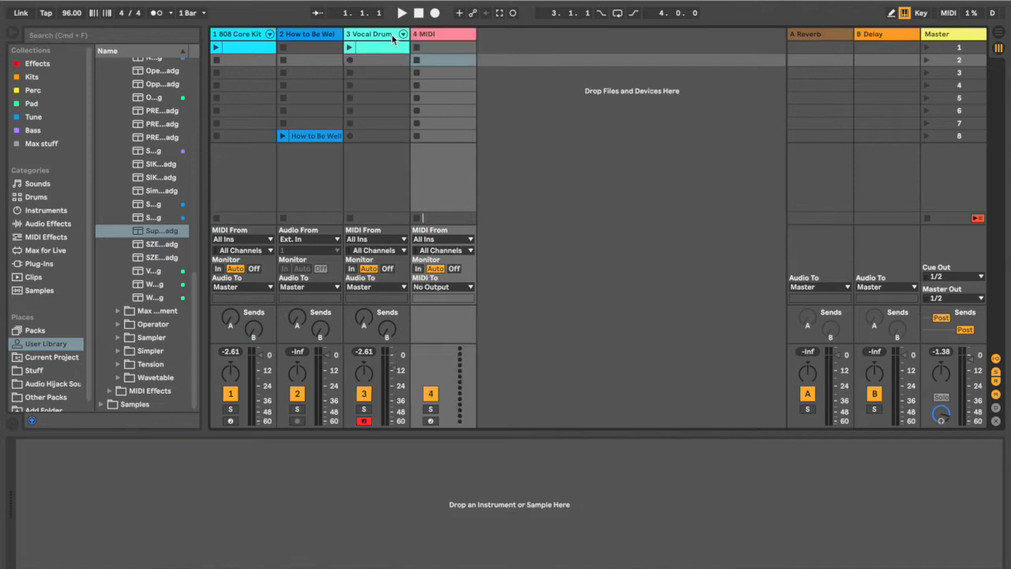
left_click(41, 197)
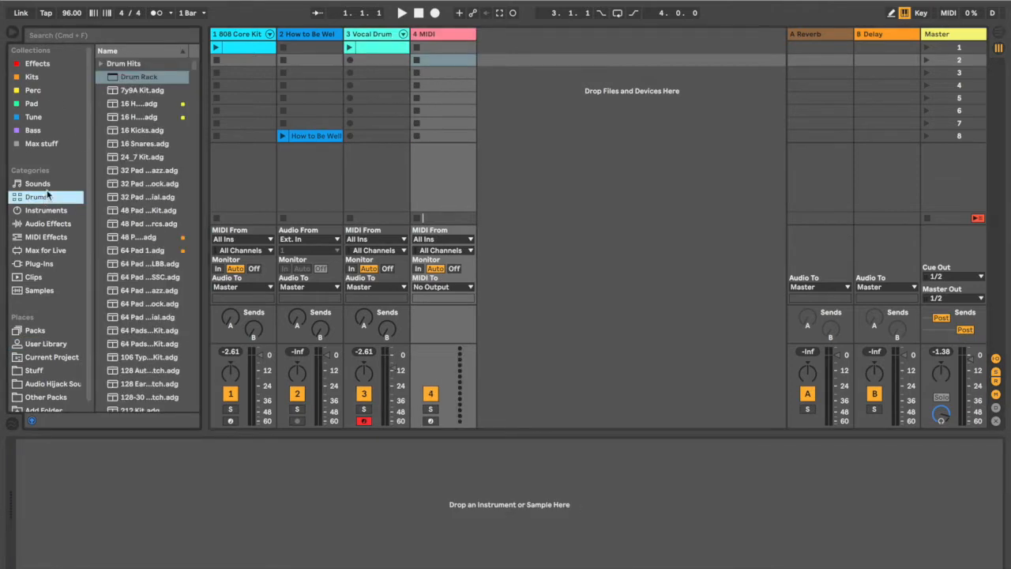
left_click_drag(138, 79, 450, 41)
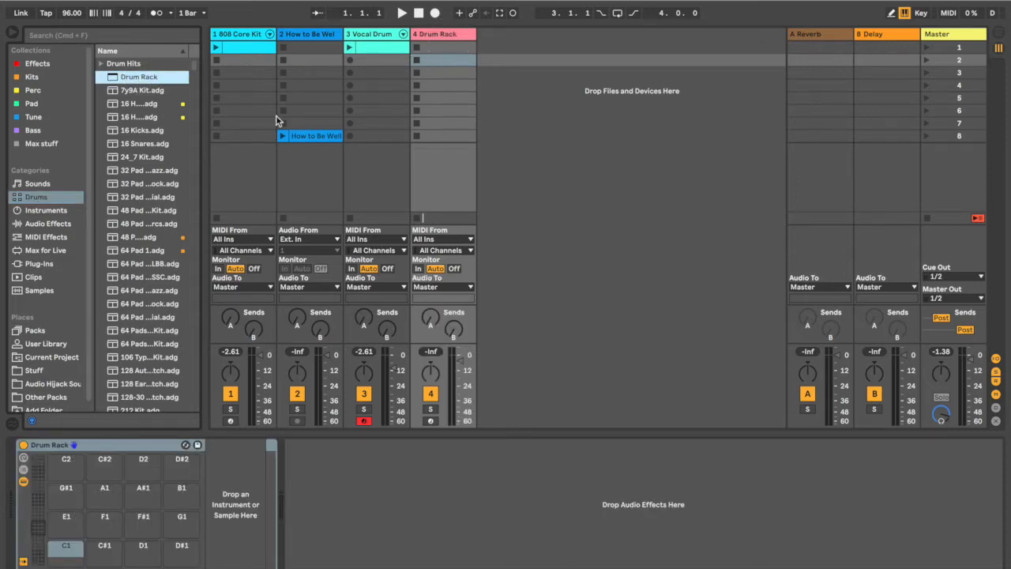
- Listen to the How to Be Well Groomed clip on track 2 and stop it
left_click(365, 420)
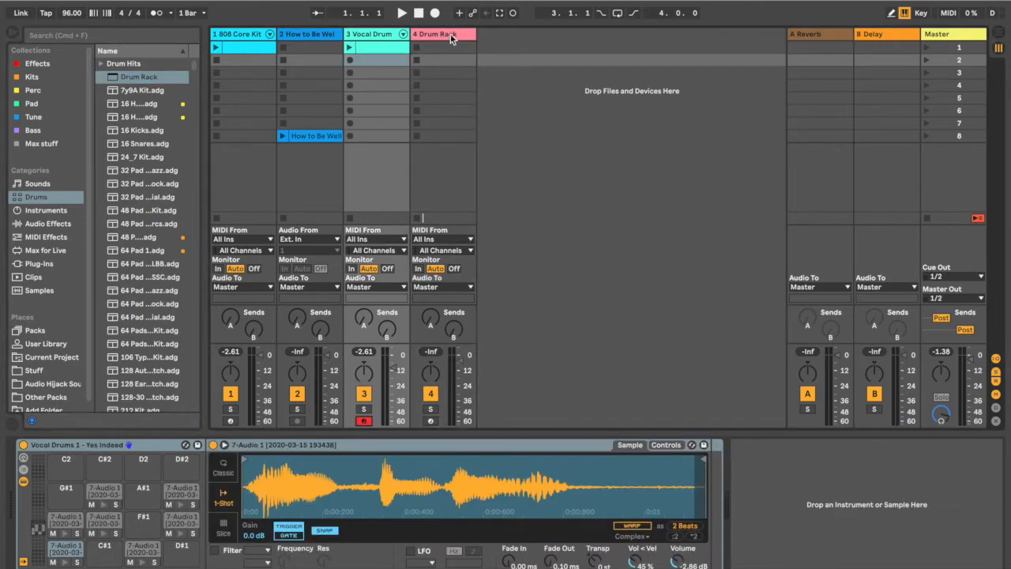
left_click(282, 136)
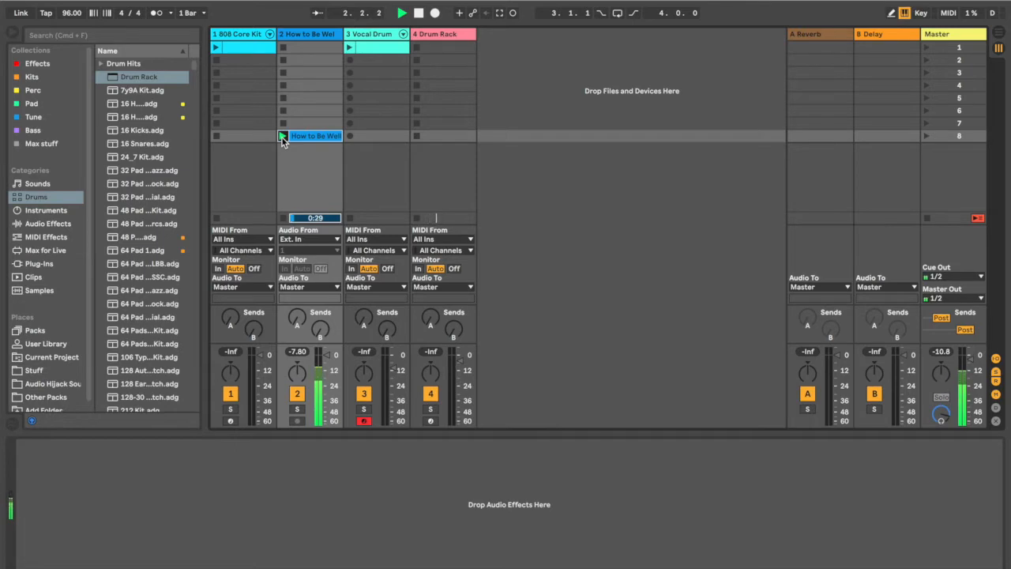
key("XF86AudioRaiseVolume")
key("XF86AudioRaiseVolume")
left_click(284, 124)
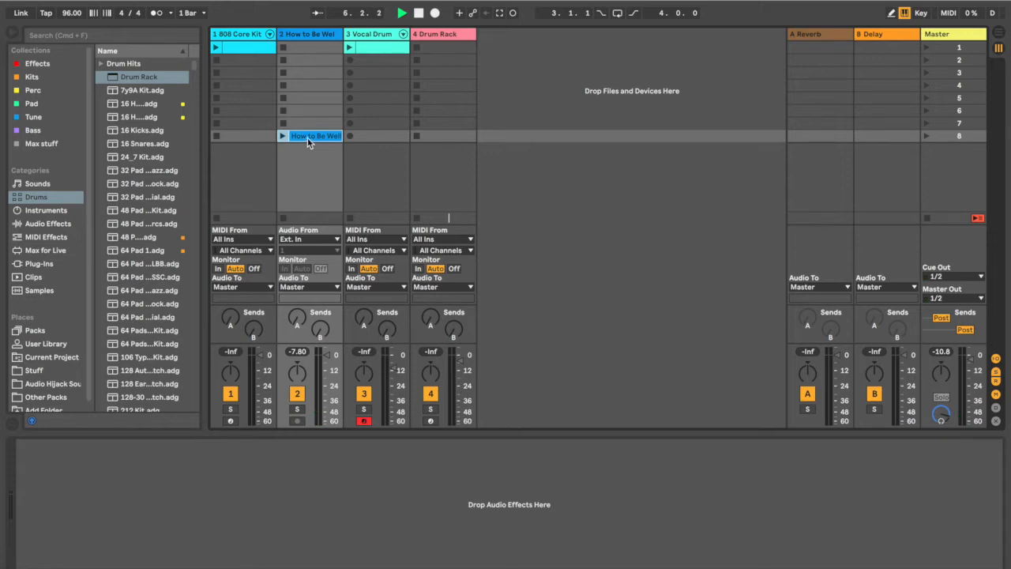
- Place the How to Be Well Groomed clip at bar 1 of track 2 in the Arrangement and switch playback back to the Arrangement
key("Tab")
left_click_drag(307, 137, 216, 175)
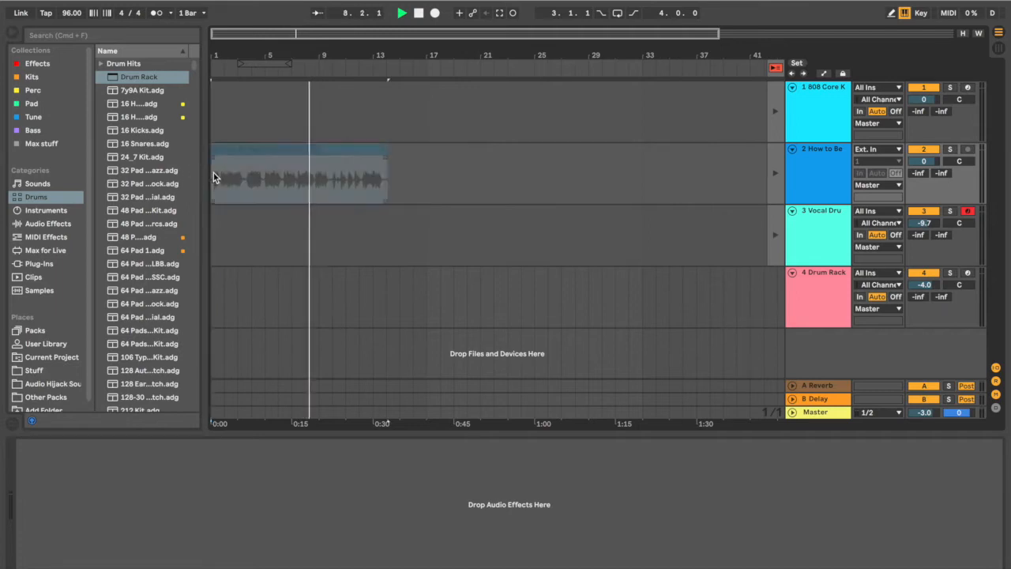
left_click(419, 13)
left_click(419, 13)
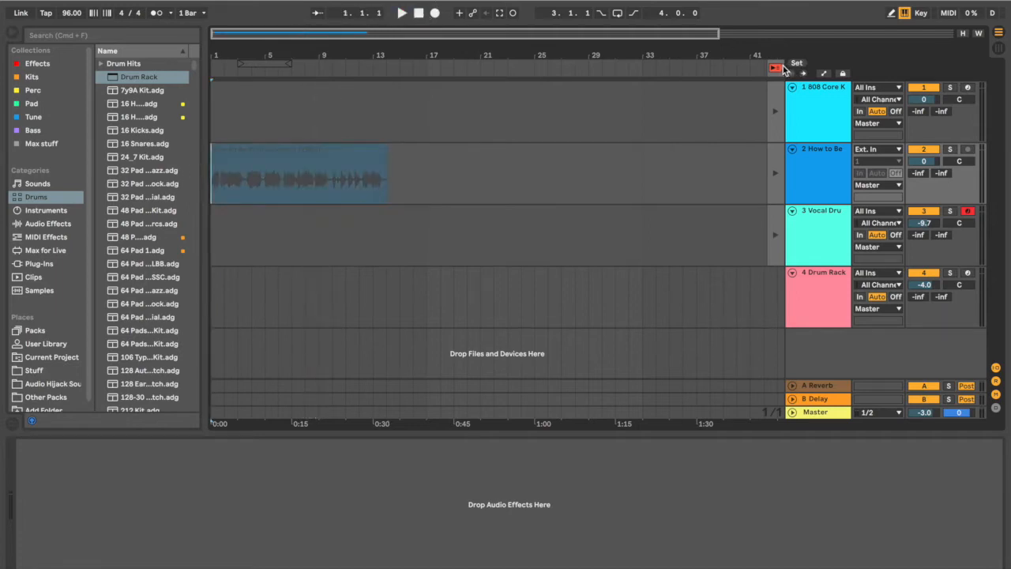
left_click(776, 68)
- Trim the start of the How to Be Well Groomed clip to the first spoken word, at about beat 1.2
left_click_drag(302, 53, 302, 98)
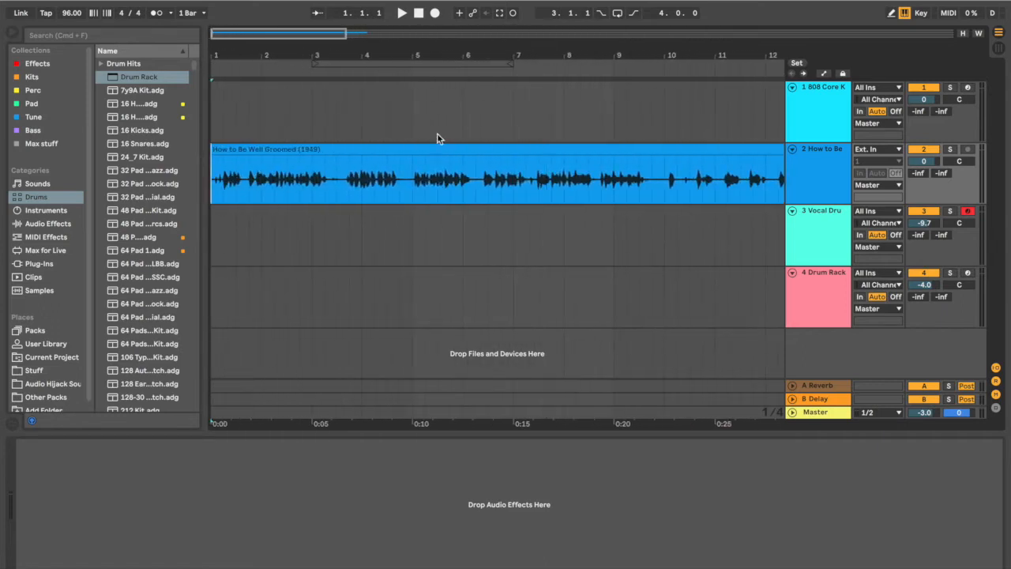
left_click_drag(242, 57, 242, 89)
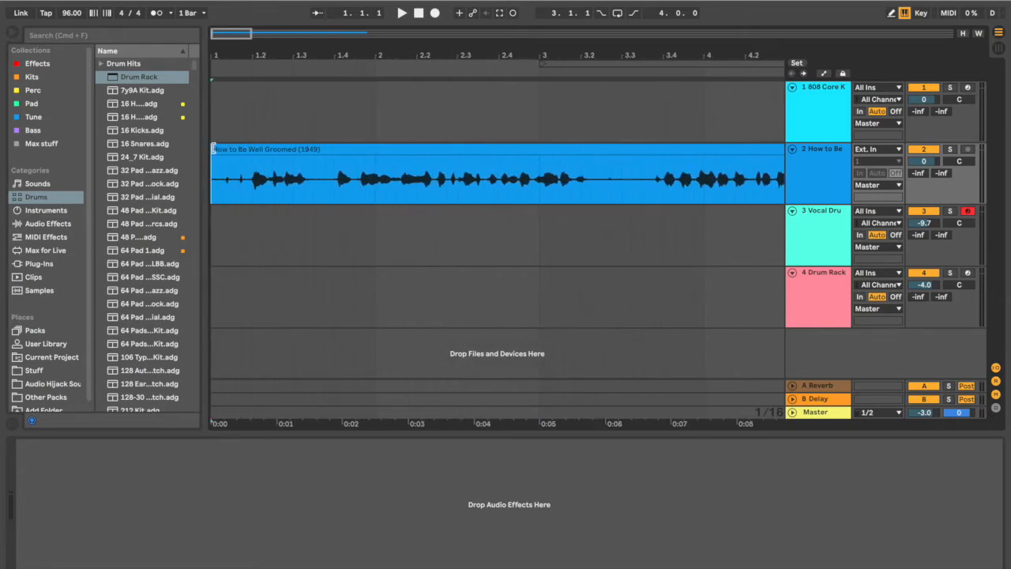
left_click(402, 14)
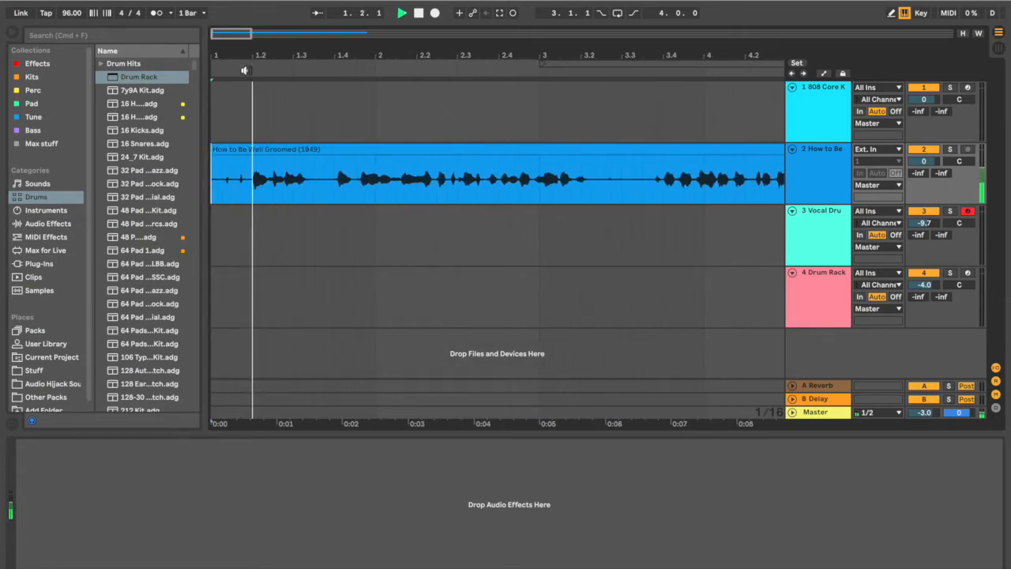
left_click(419, 15)
left_click_drag(212, 150, 251, 152)
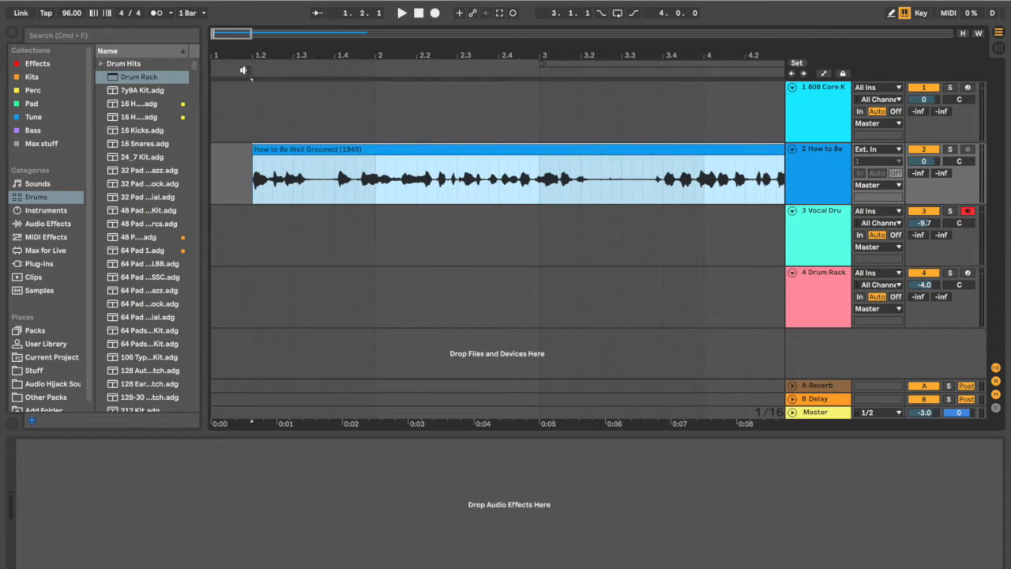
- Split the clip after the opening phrase at about 1.3.3 and shift the short first piece slightly earlier
key("space")
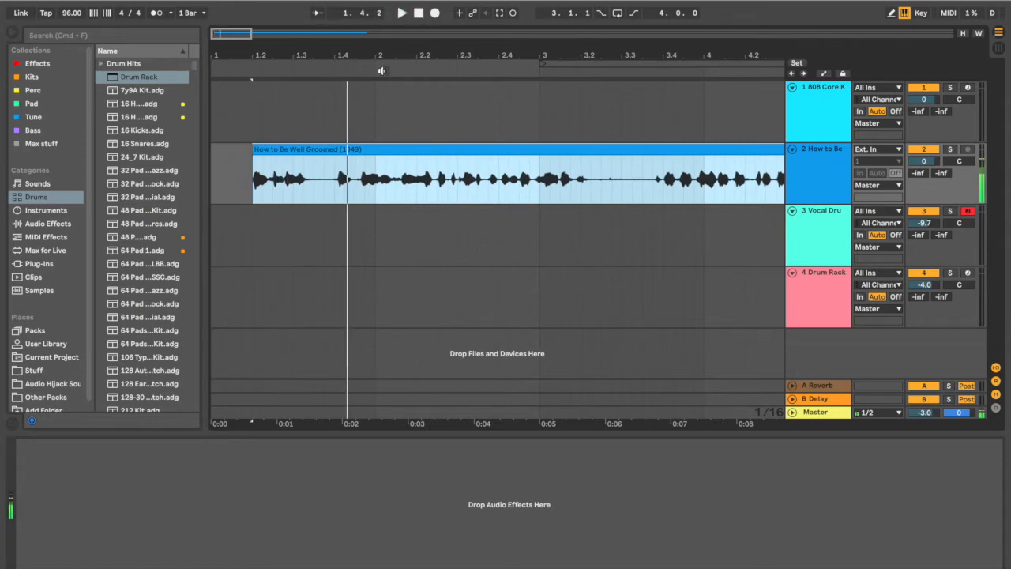
left_click(314, 187)
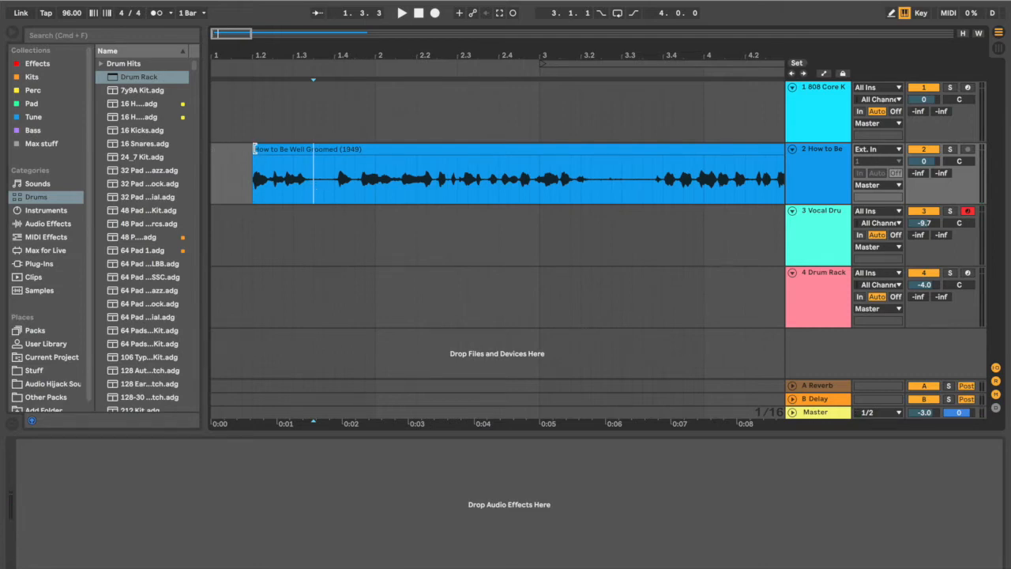
mouse_move(254, 149)
left_mouse_down()
mouse_move(222, 148)
mouse_move(253, 148)
left_mouse_up()
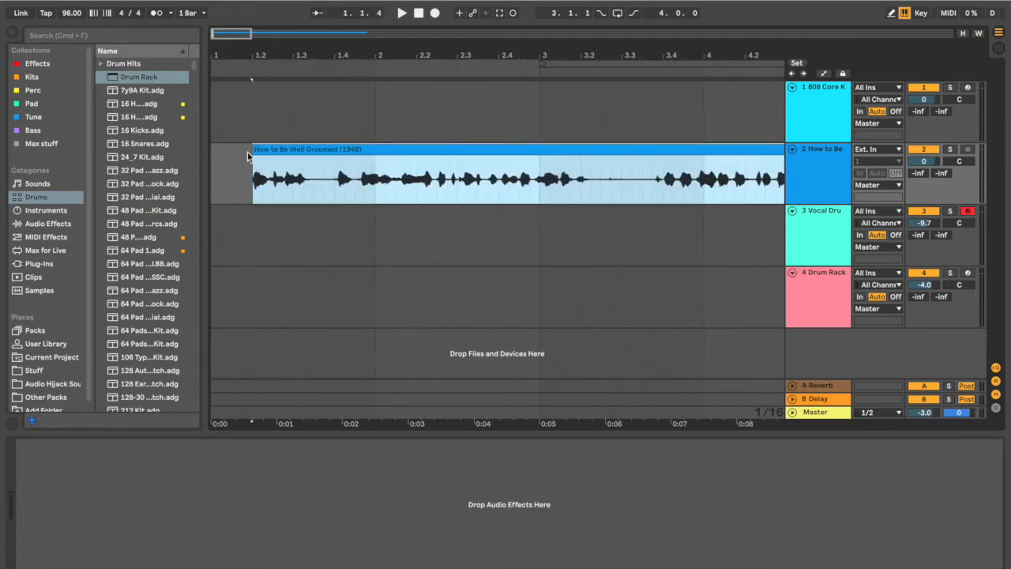
left_click(314, 188)
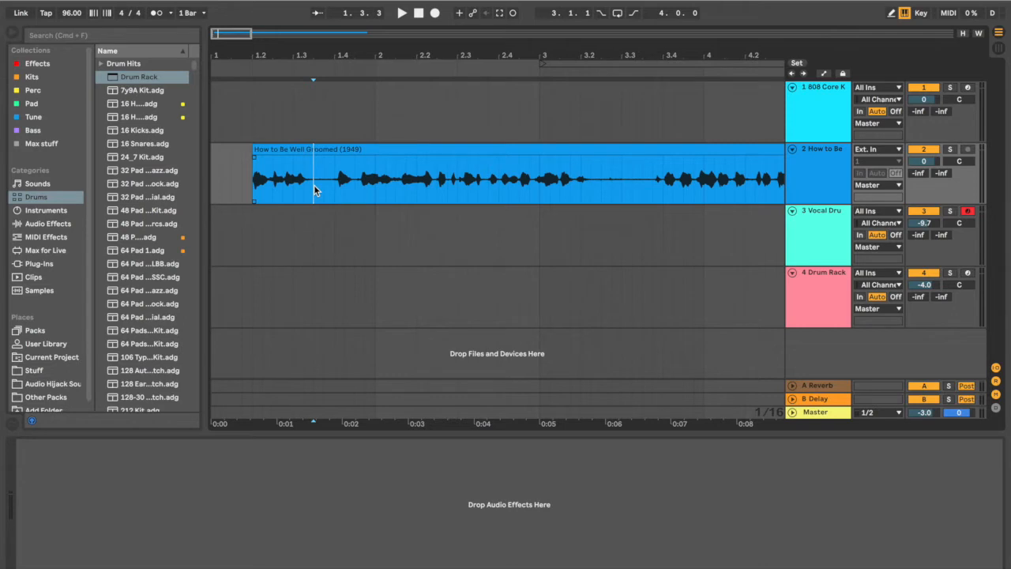
key("super+e")
left_click_drag(282, 151, 275, 152)
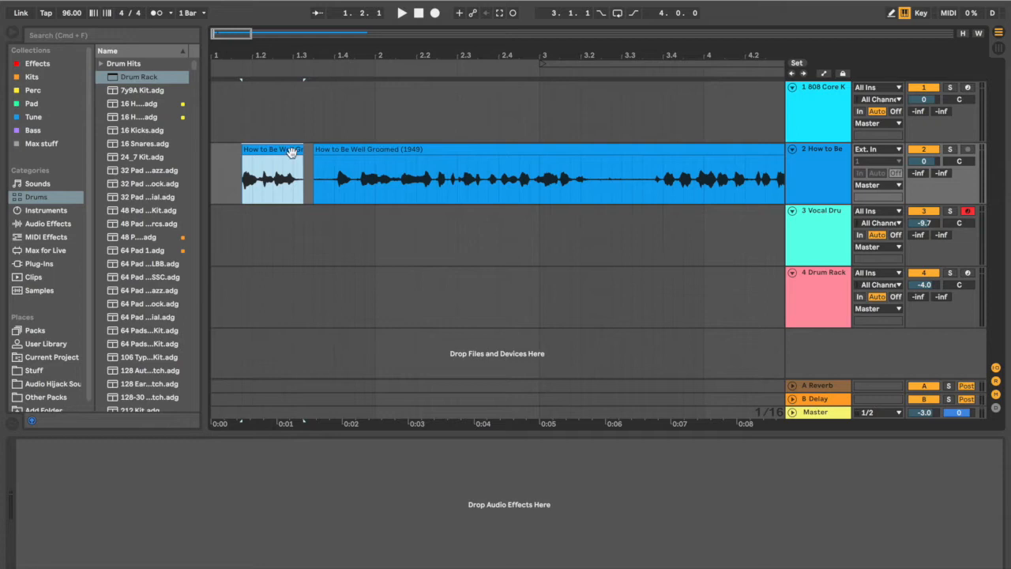
- Load the short opening phrase onto pad C1 of the Drum Rack and arm only the Drum Rack track for recording
left_click(824, 310)
left_click_drag(269, 150, 67, 550)
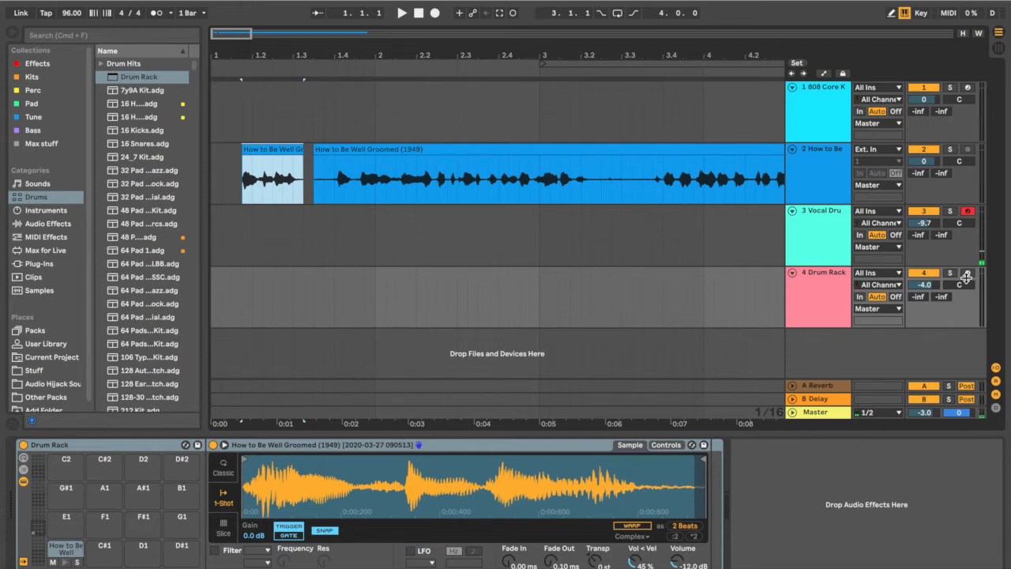
left_click(966, 276)
left_click(968, 211)
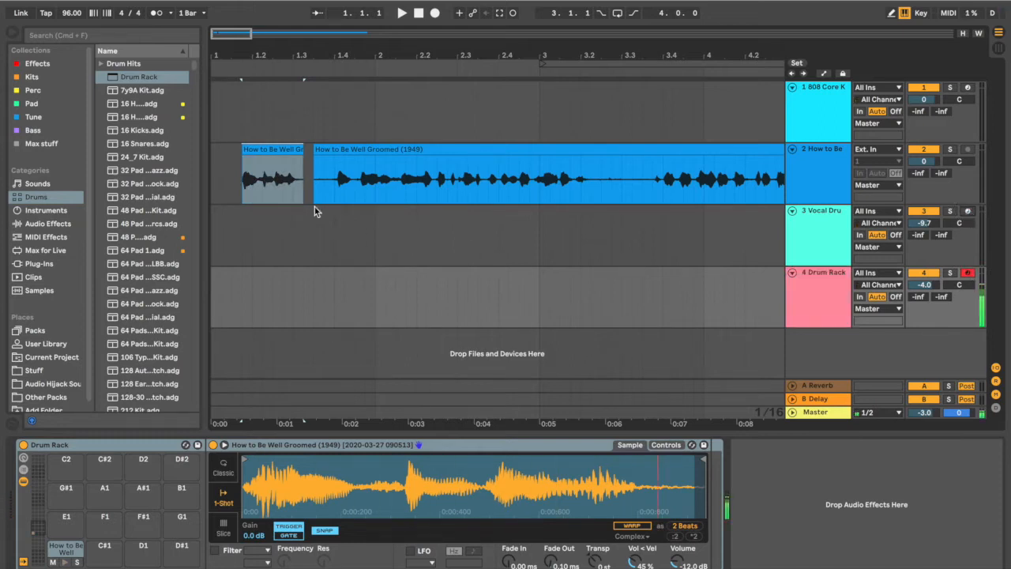
- Find the start of a phrase by listening around bar 4 and split the vocal clip in the gap just after 4.1.2
scroll(544, 125, "right", 5)
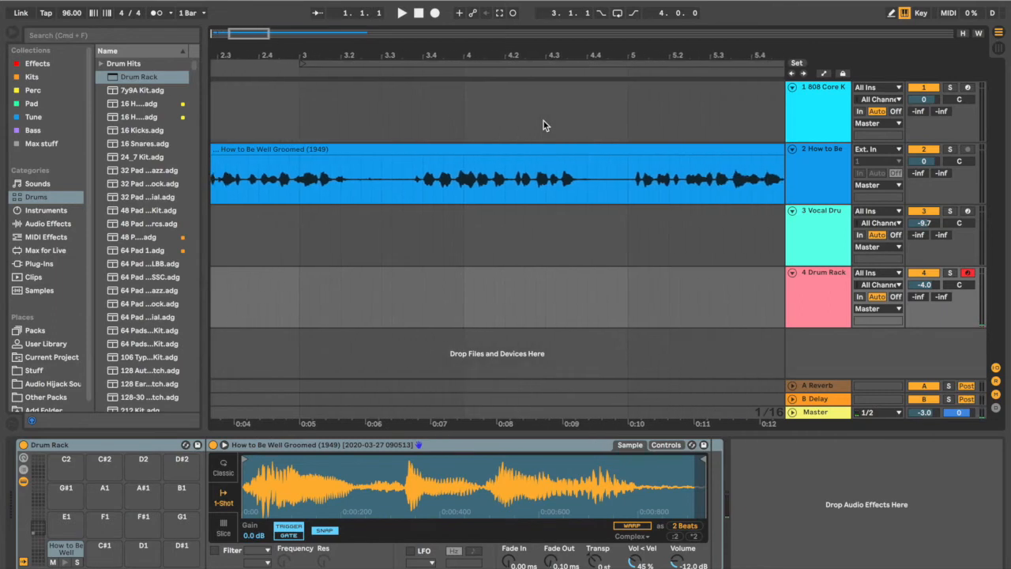
left_click(411, 71)
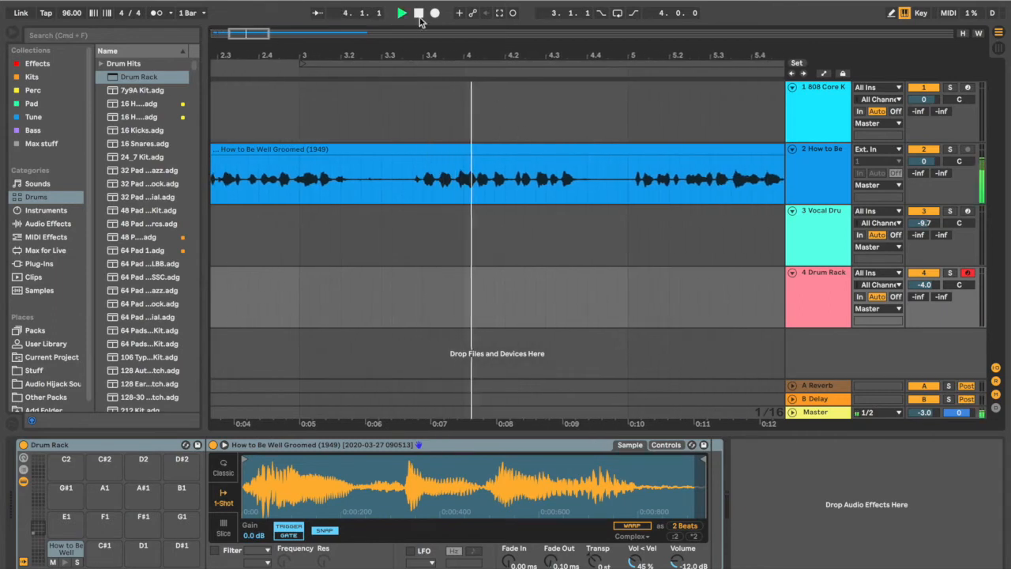
left_click(418, 14)
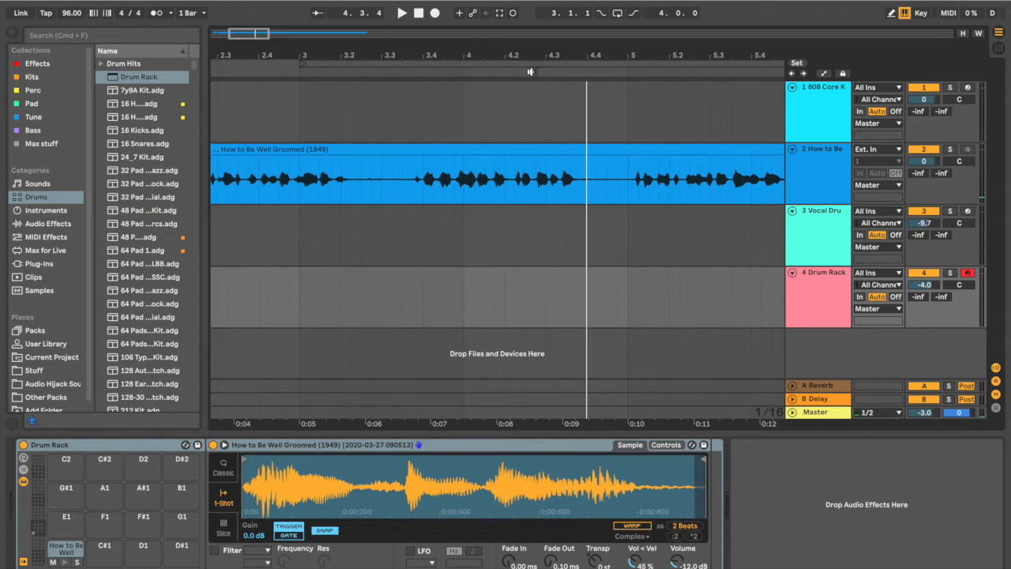
left_click(529, 60)
left_click_drag(530, 50, 530, 86)
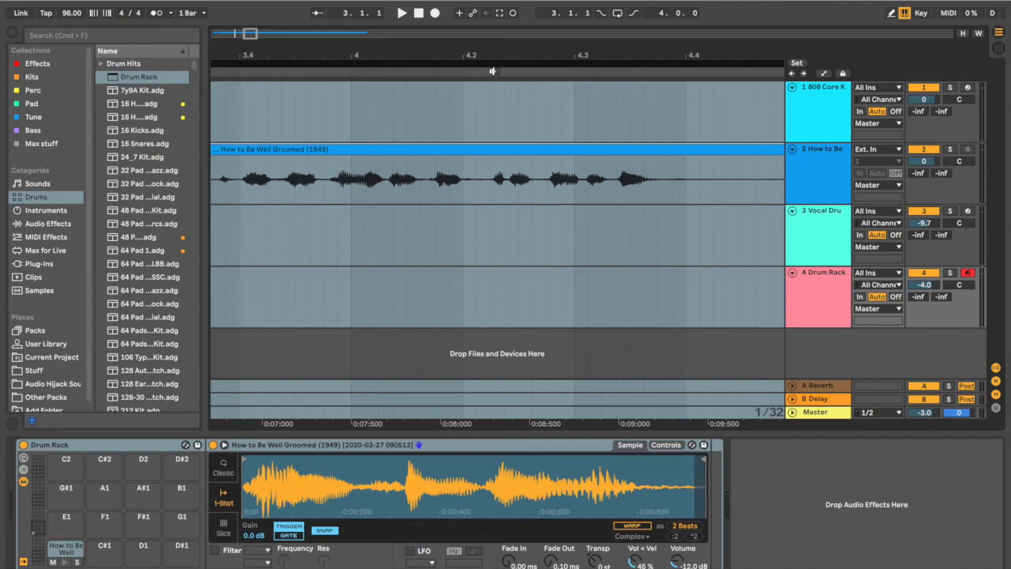
left_click(512, 71)
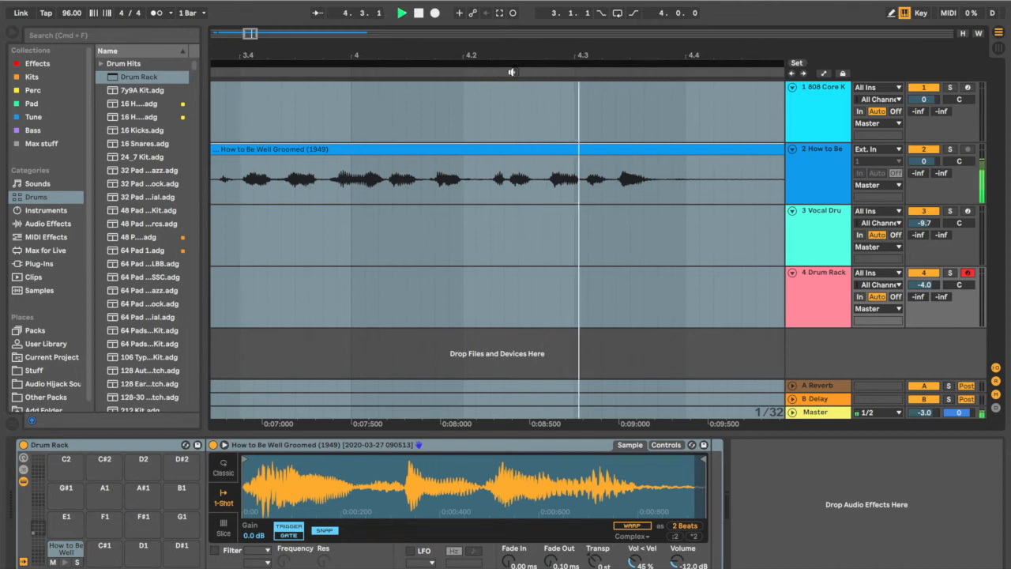
left_click(407, 74)
left_click(352, 71)
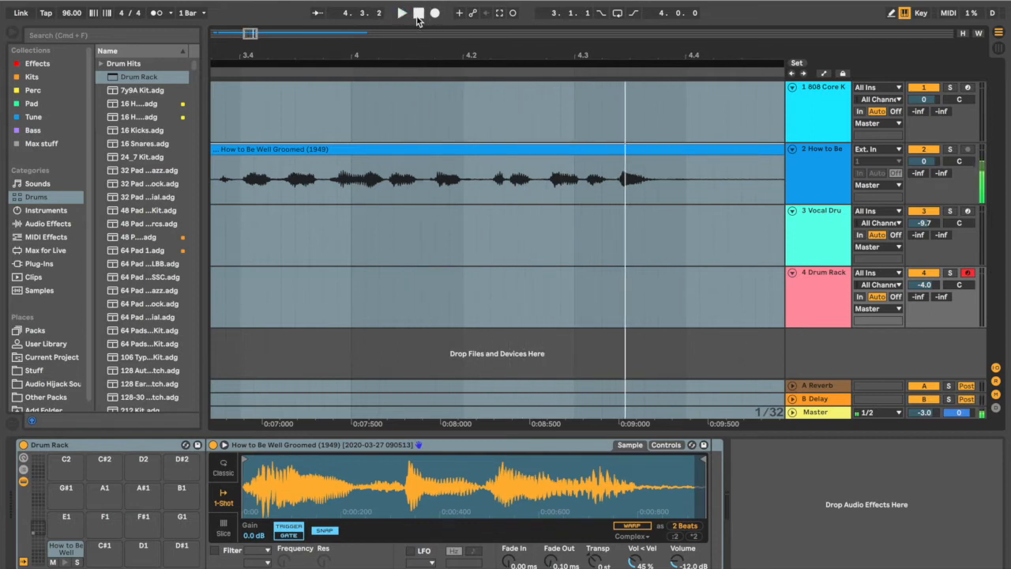
left_click_drag(387, 58, 387, 134)
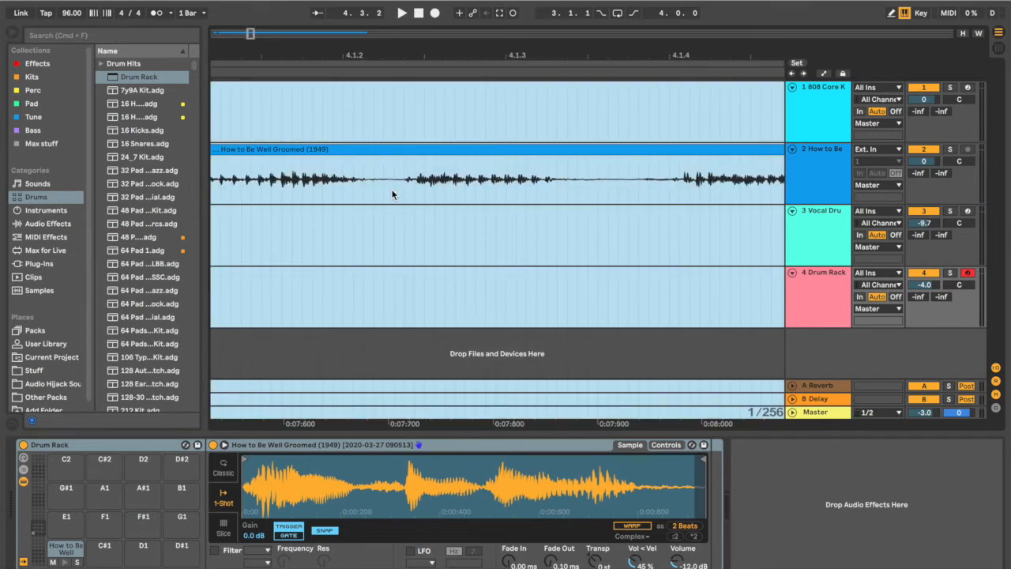
left_click(392, 194)
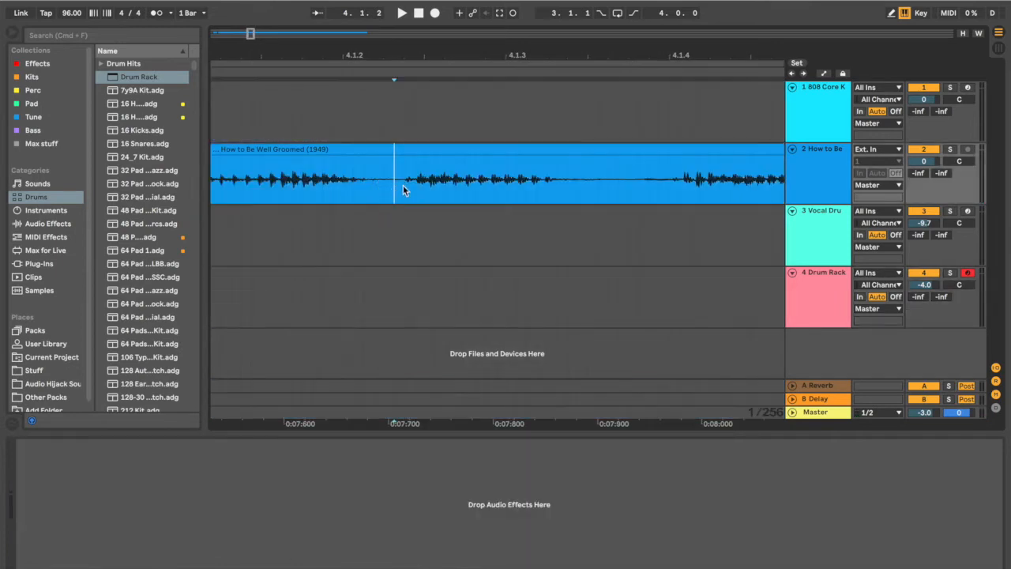
key("super+e")
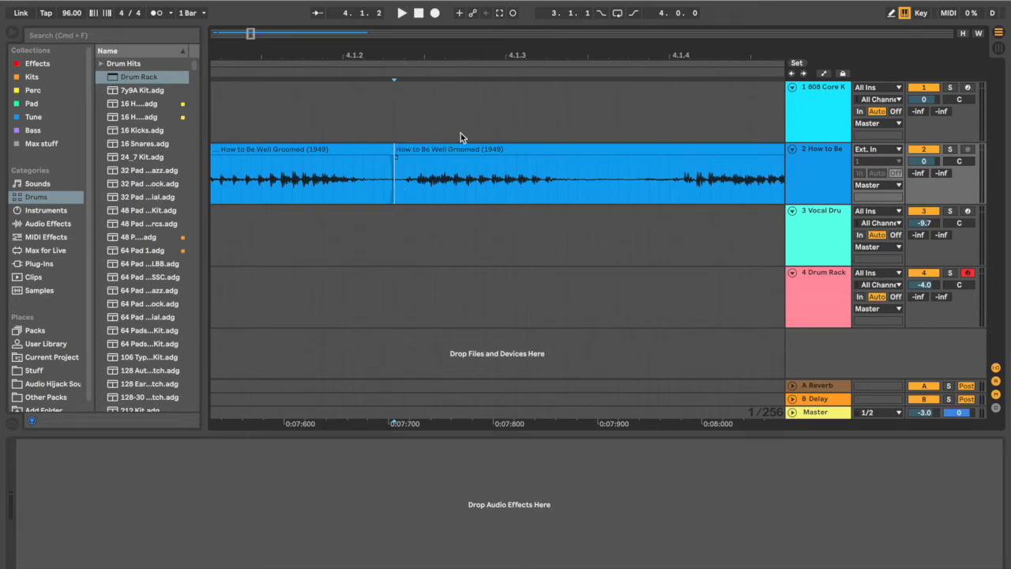
- Play the phrase from the new cut and split the clip again where it ends, at about 4.3.4
left_click_drag(460, 57, 461, 54)
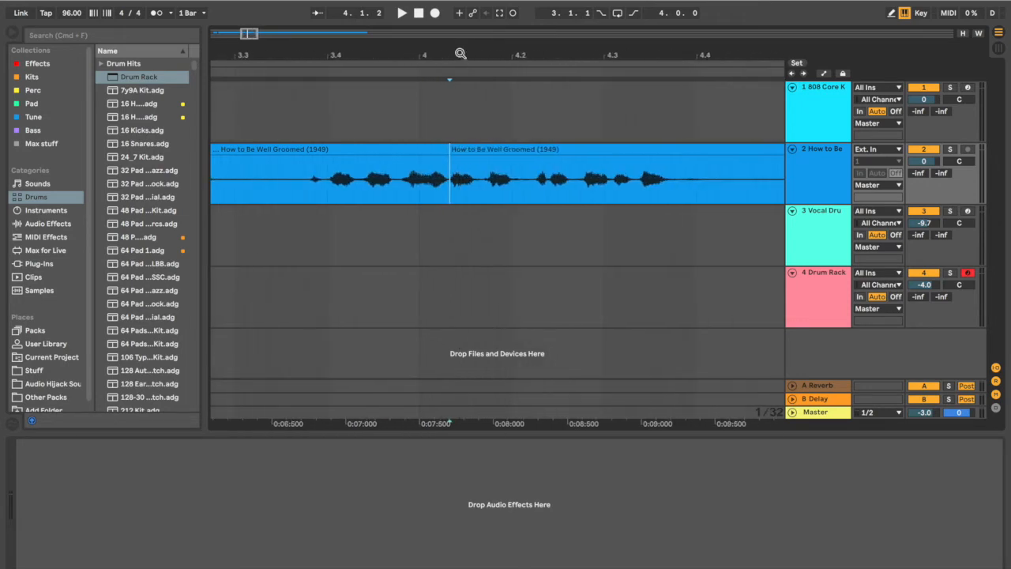
left_click(447, 119)
key("space")
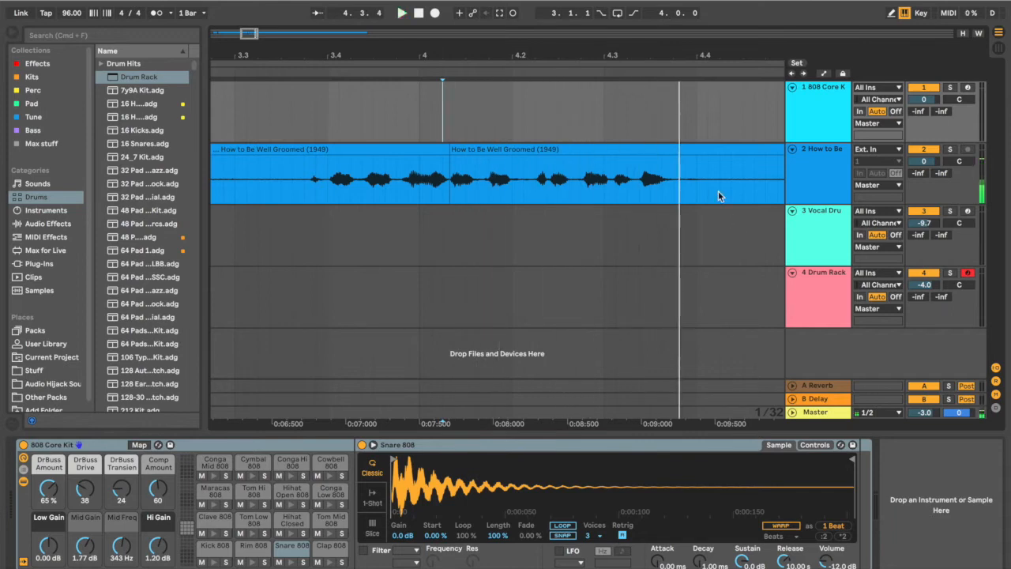
key("space")
left_click(686, 188)
key("super+e")
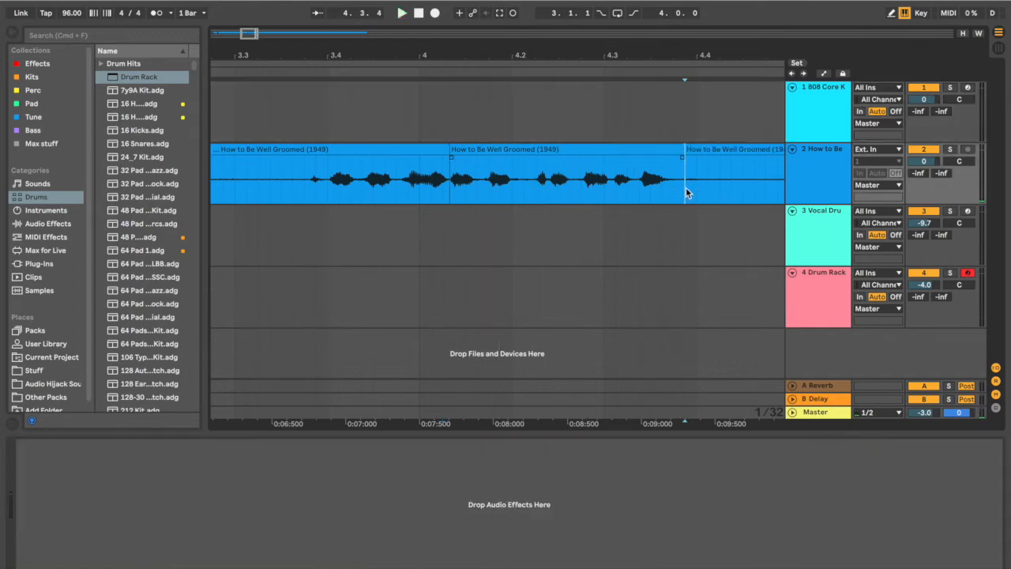
- Consolidate the phrase between 4.1.2 and 4.3.4, load it onto pad E1 of the Drum Rack, and audition the pad
left_click(561, 151)
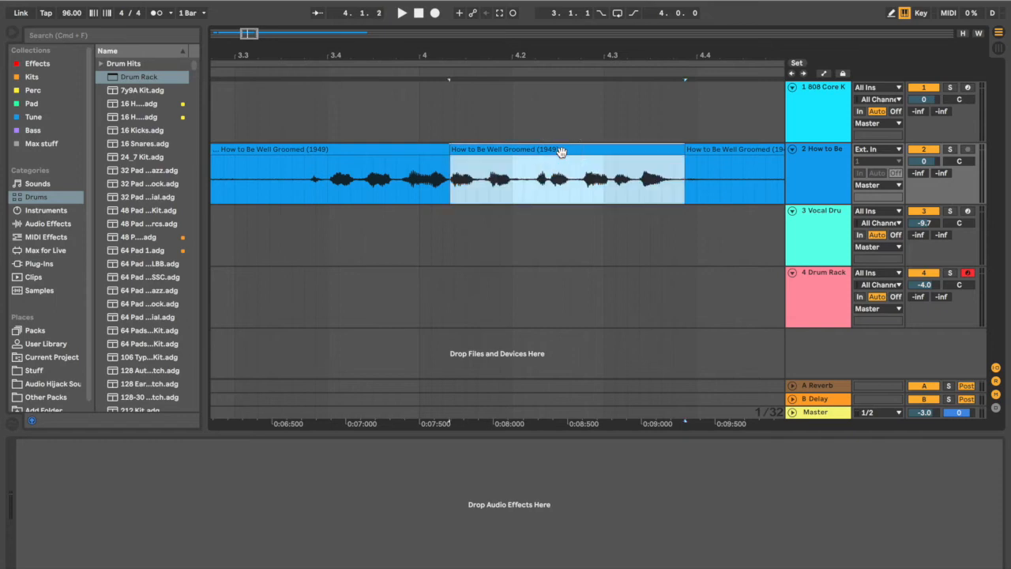
key("super+j")
left_click(826, 298)
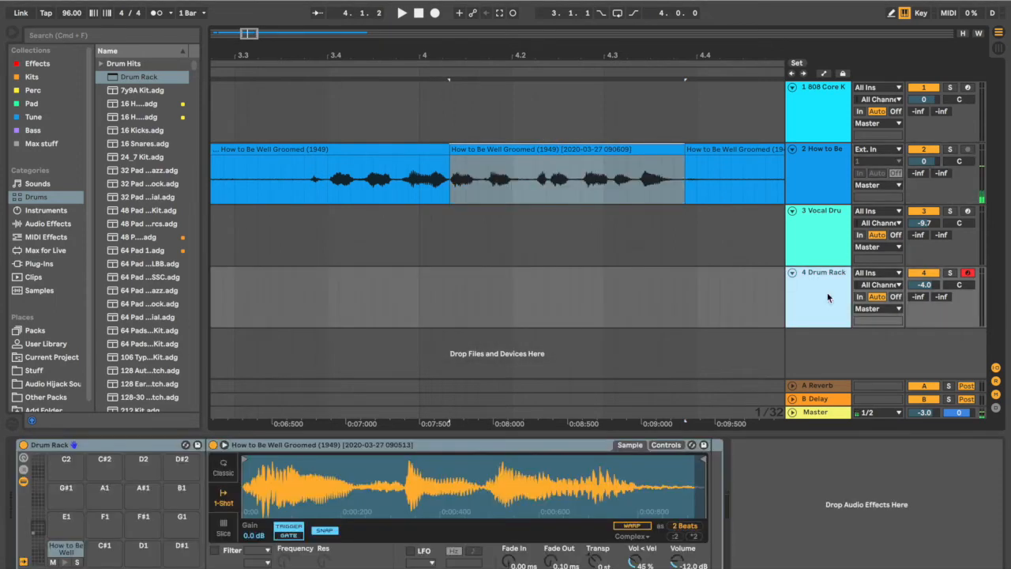
left_click_drag(515, 153, 73, 533)
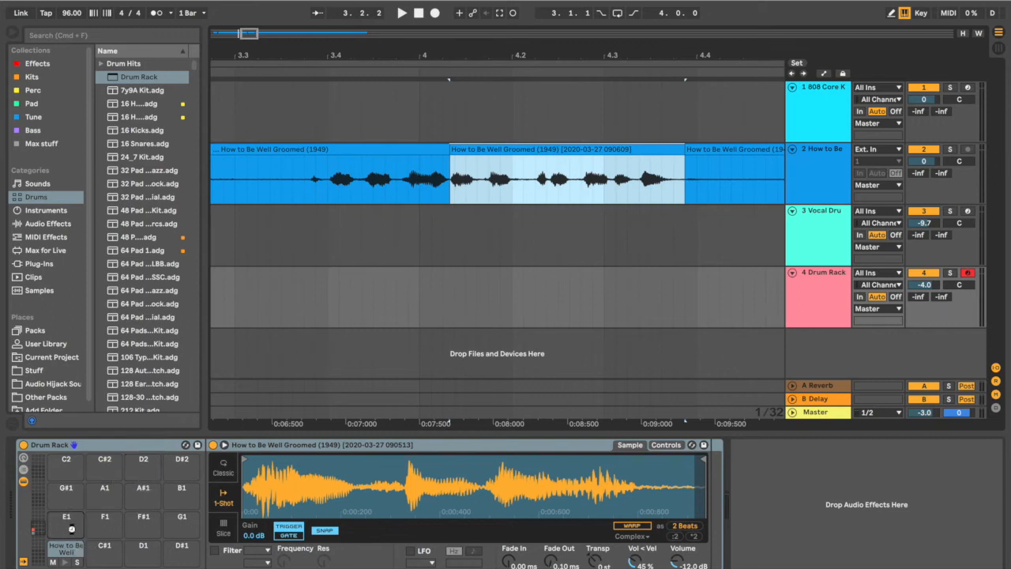
left_click(65, 534)
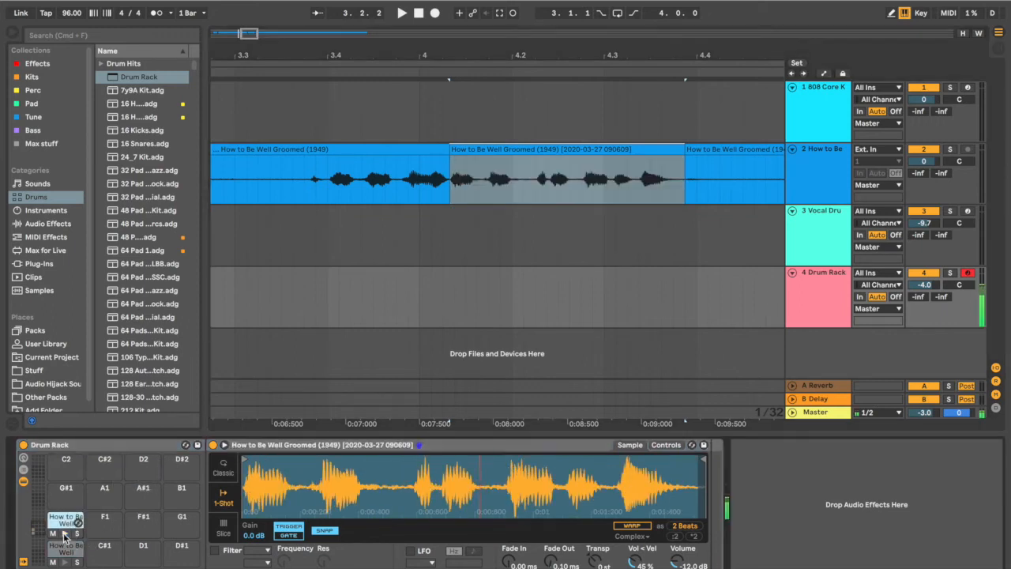
- Isolate the short vocal sound in bar 6 by splitting the clip at about 6.2.3 and 6.3.2
left_click_drag(488, 53, 391, 50)
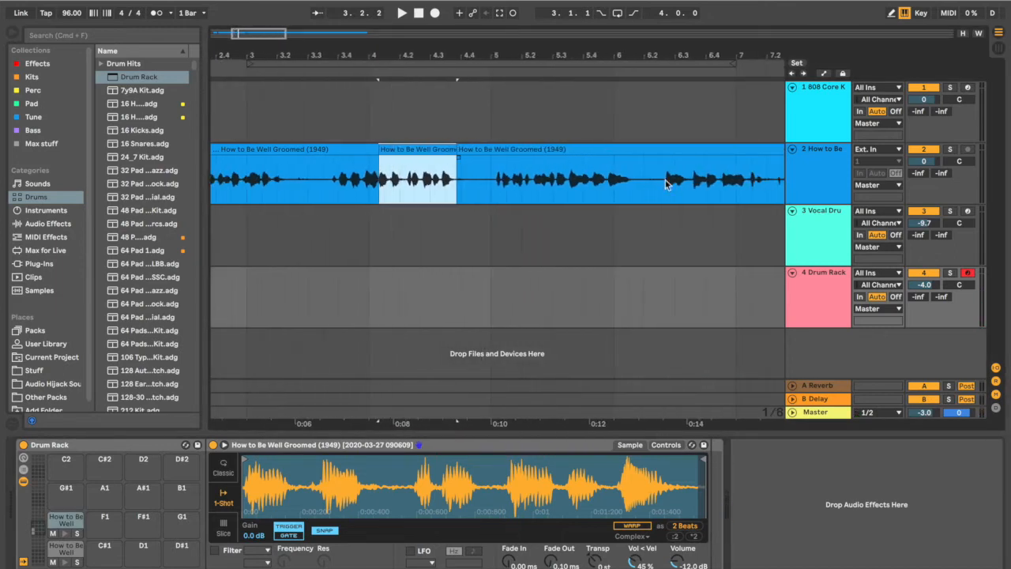
mouse_move(667, 51)
left_mouse_down()
mouse_move(518, 81)
mouse_move(515, 103)
left_mouse_up()
left_click(511, 190)
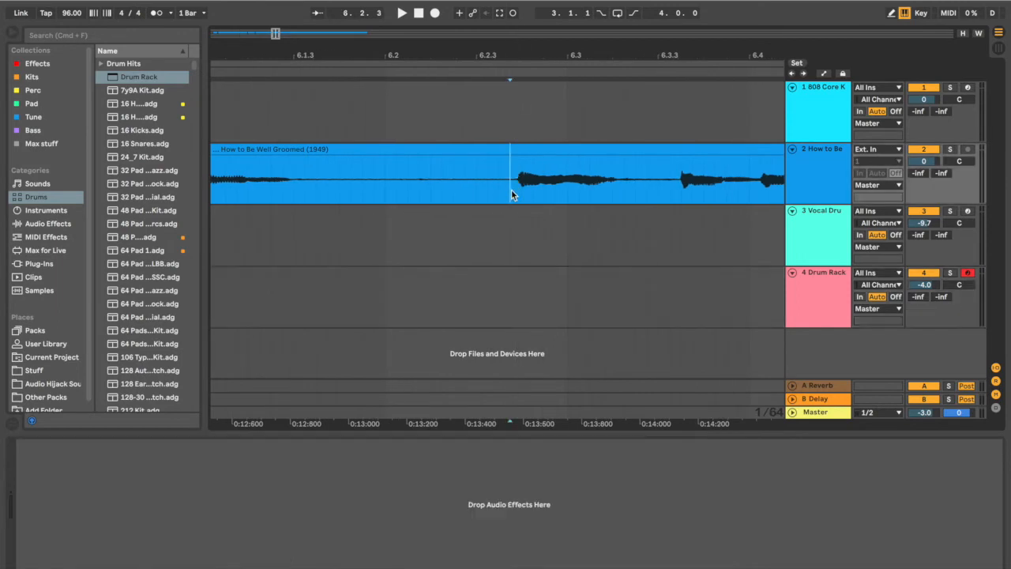
left_click(637, 188)
left_click_drag(637, 172, 512, 179)
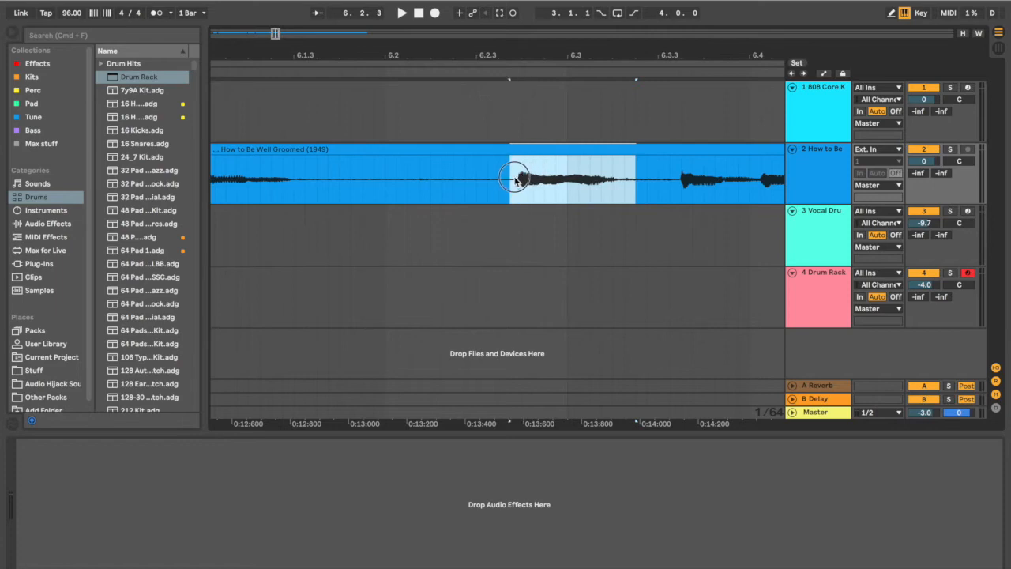
key("super+e")
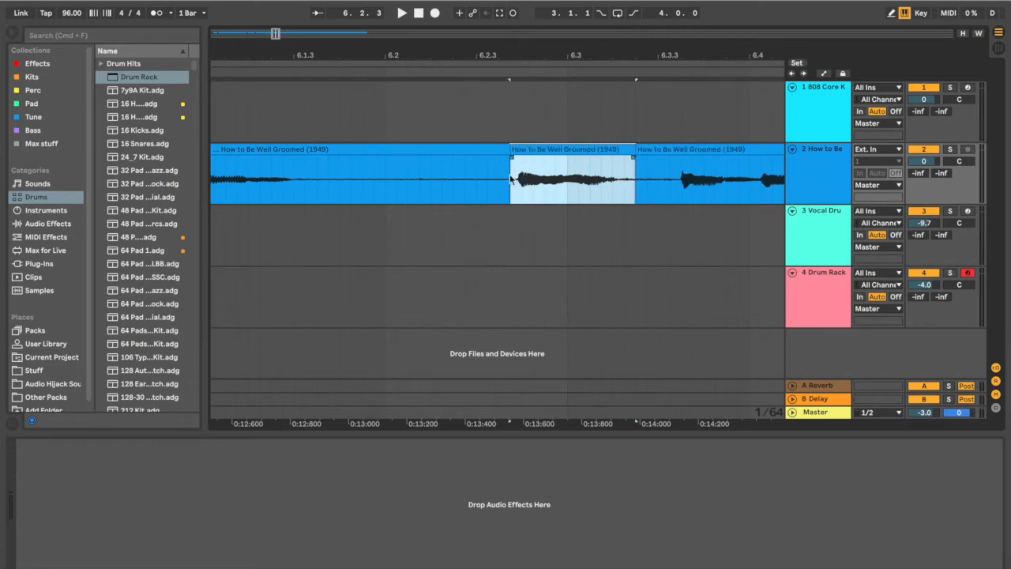
- Play the isolated sound in bar 6 and trim its start to just before the waveform begins
left_click(501, 74)
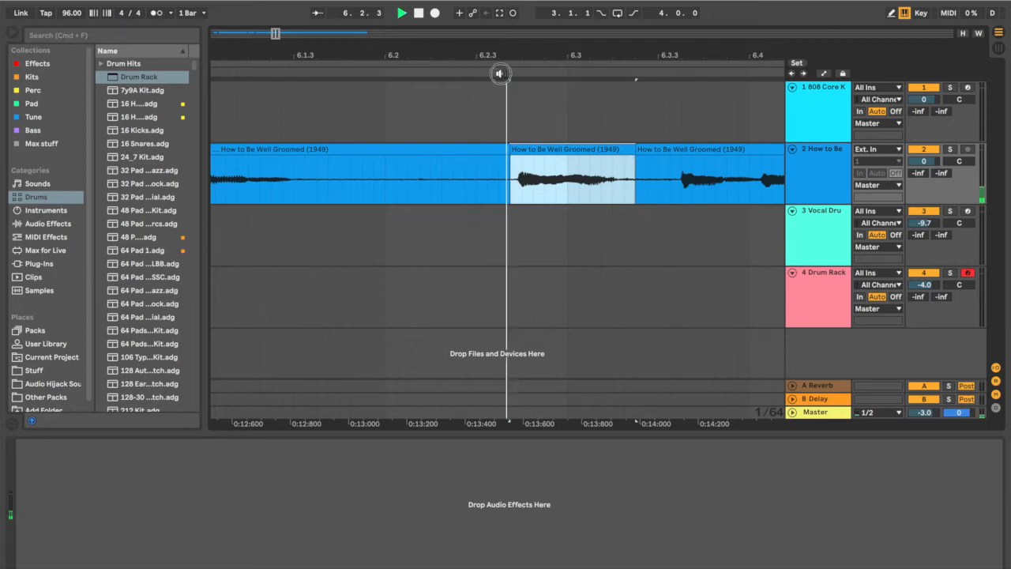
key("space")
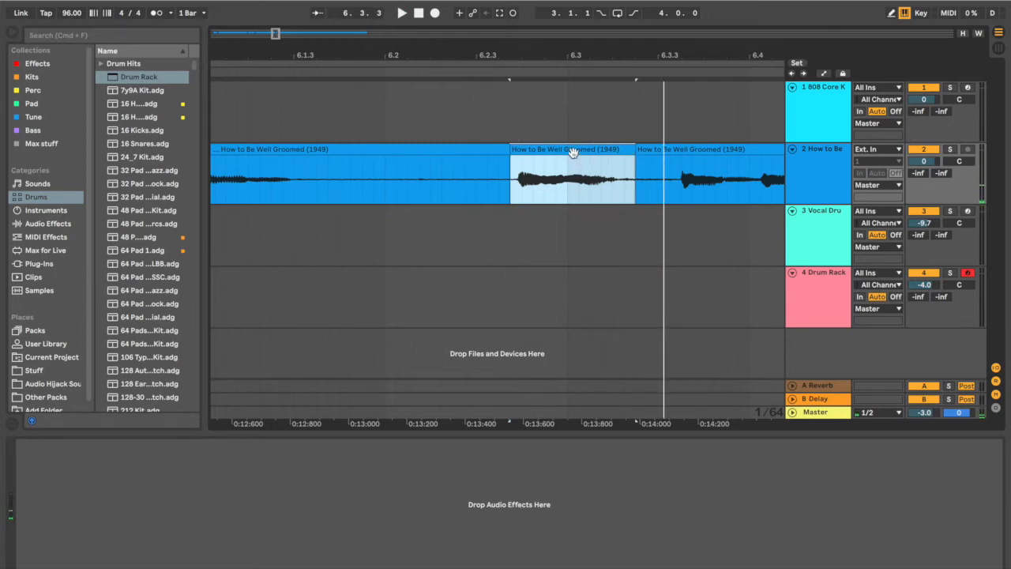
left_click_drag(528, 46, 528, 110)
left_click_drag(416, 150, 452, 150)
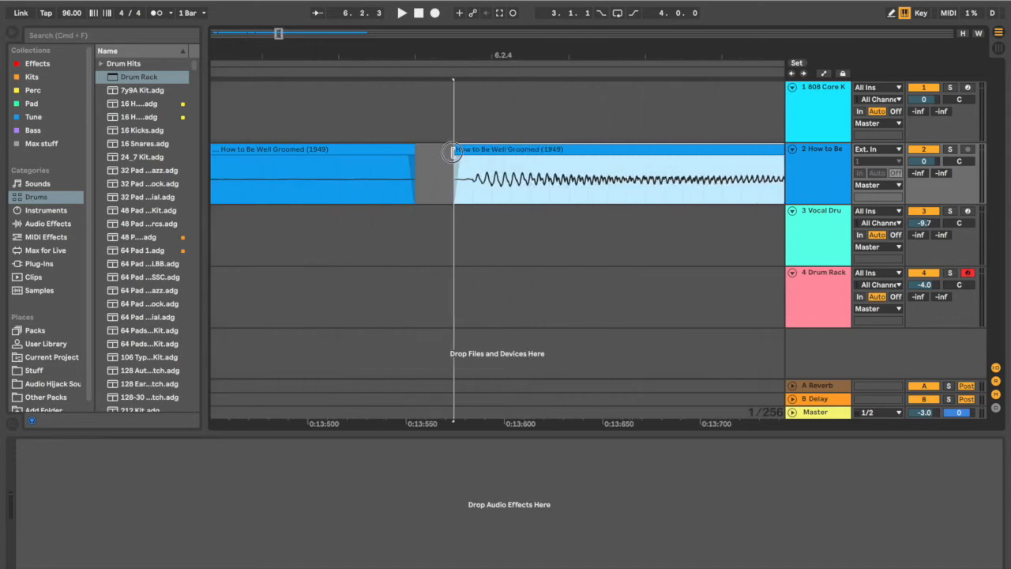
left_click_drag(518, 55, 521, 19)
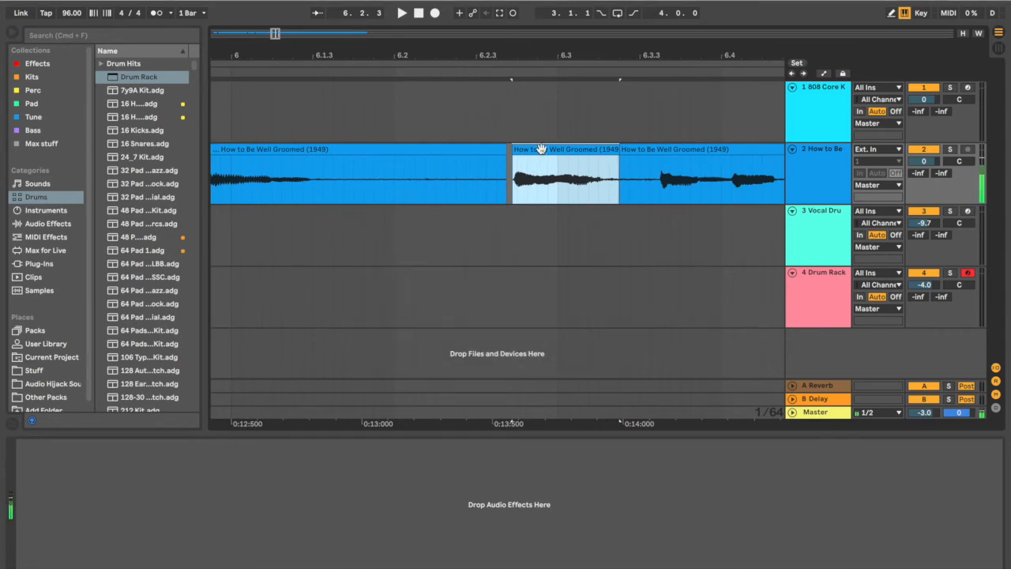
- Load the trimmed sound from bar 6 onto pad D1 of the Drum Rack and audition the pad
left_click_drag(541, 150, 834, 304)
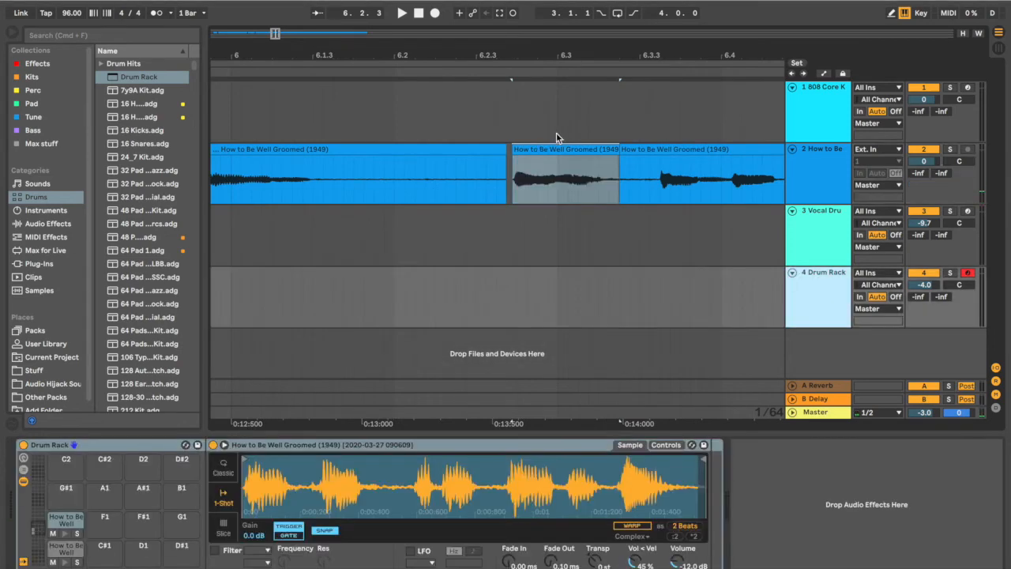
left_click_drag(553, 150, 143, 555)
left_click(142, 554)
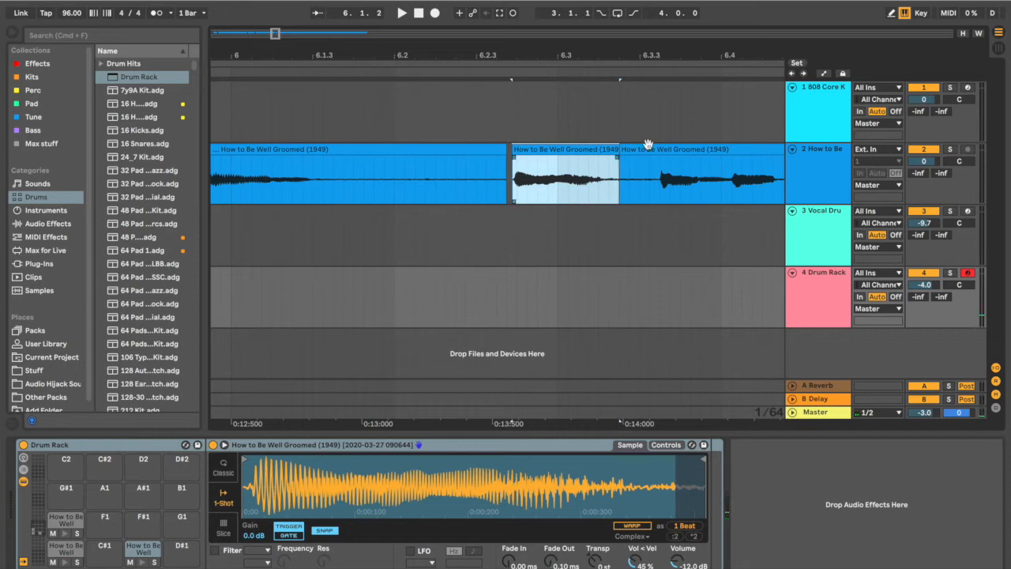
- Split out the short vocal sound from 6.4.1 to just past 6.4.2 as its own clip
left_click_drag(673, 55, 420, 127)
left_click_drag(528, 192, 666, 181)
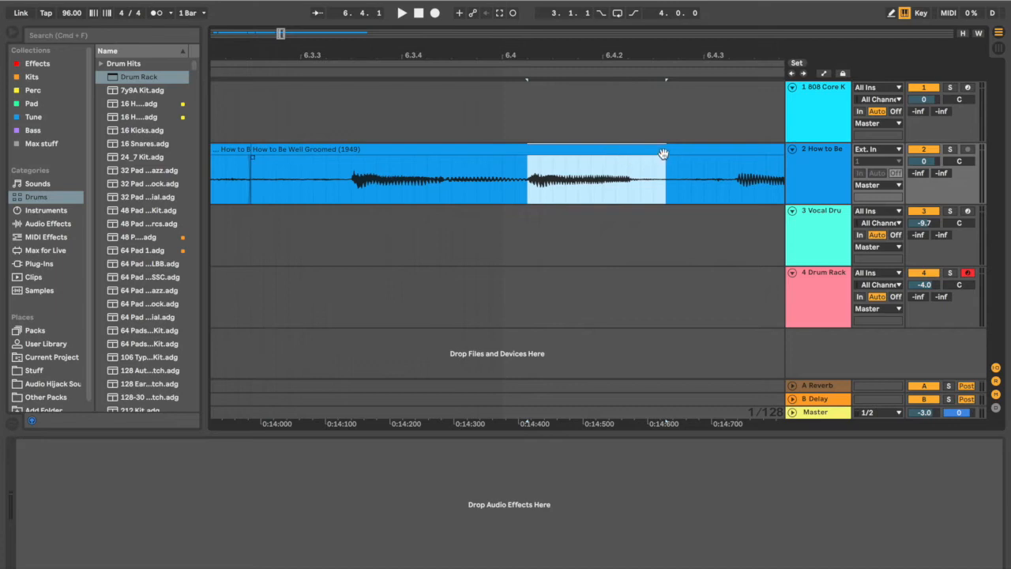
left_click_drag(529, 197, 645, 198)
key("super+e")
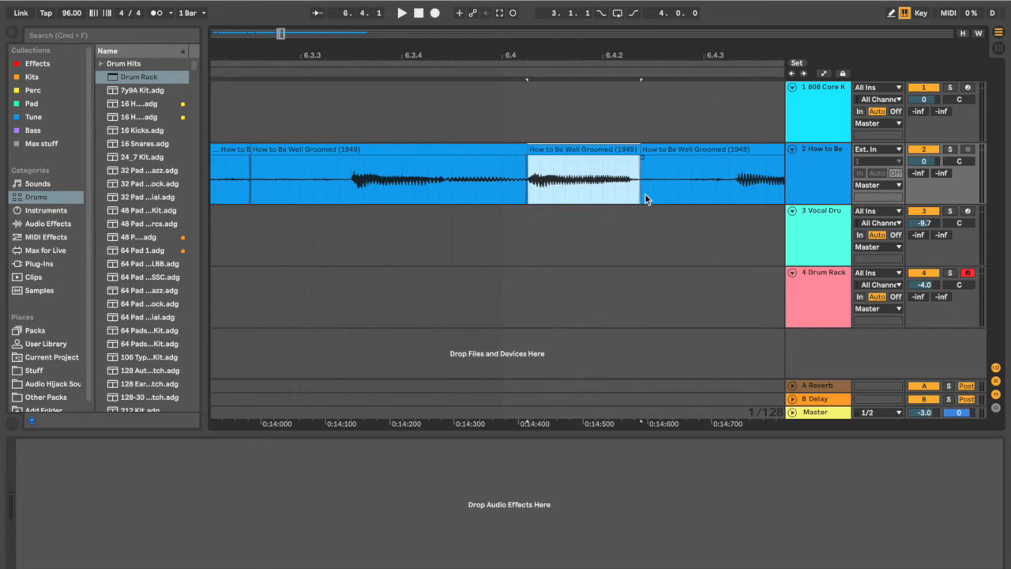
- Reverse the short clip at 6.4.1, playing it before and after the change
double_click(600, 150)
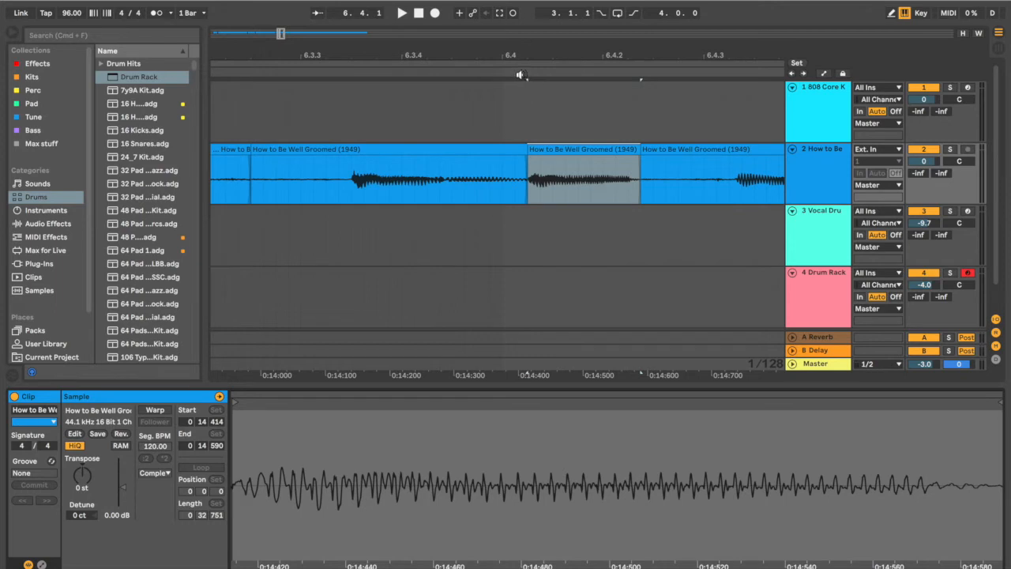
left_click(520, 74)
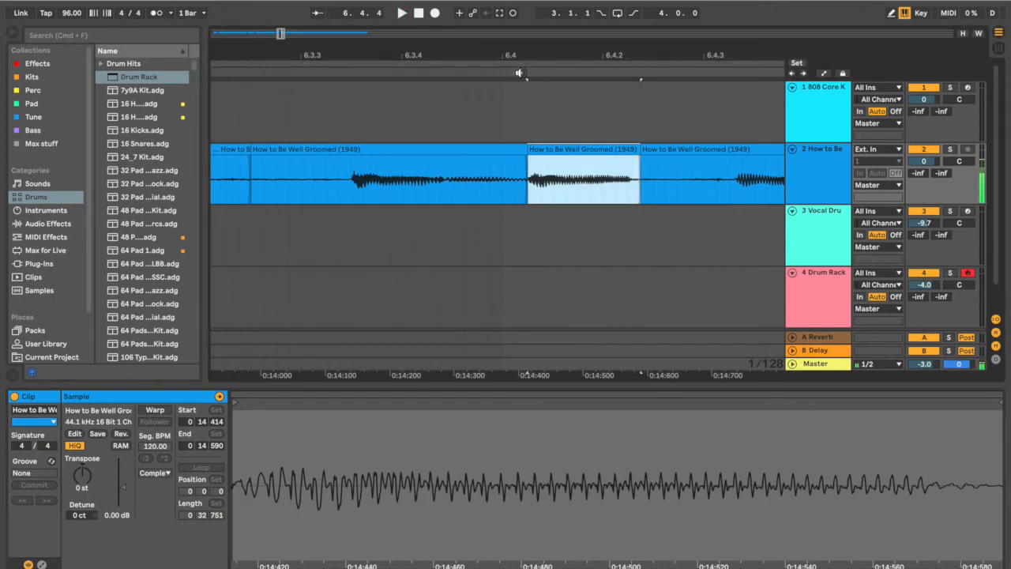
left_click(120, 434)
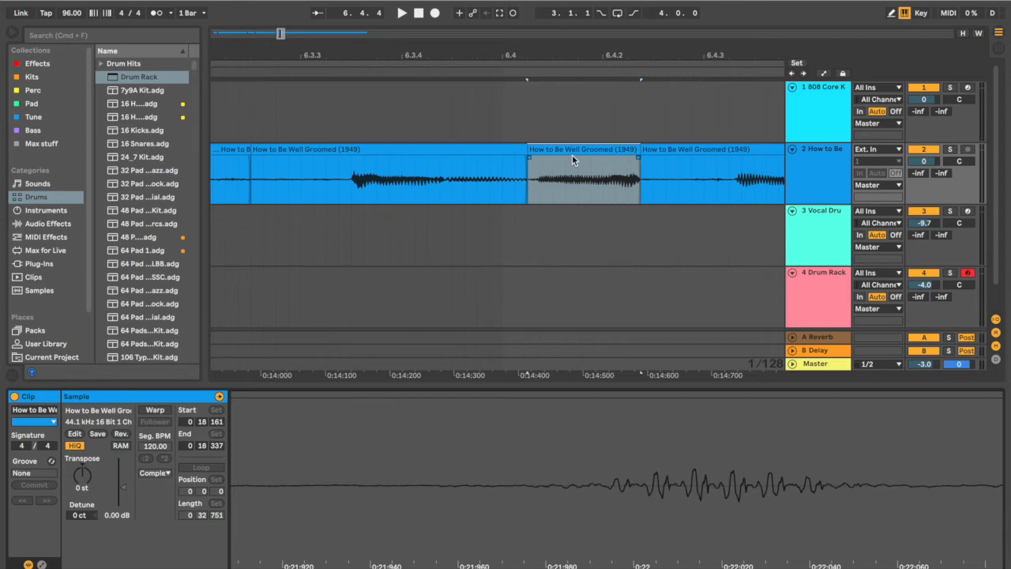
left_click(519, 72)
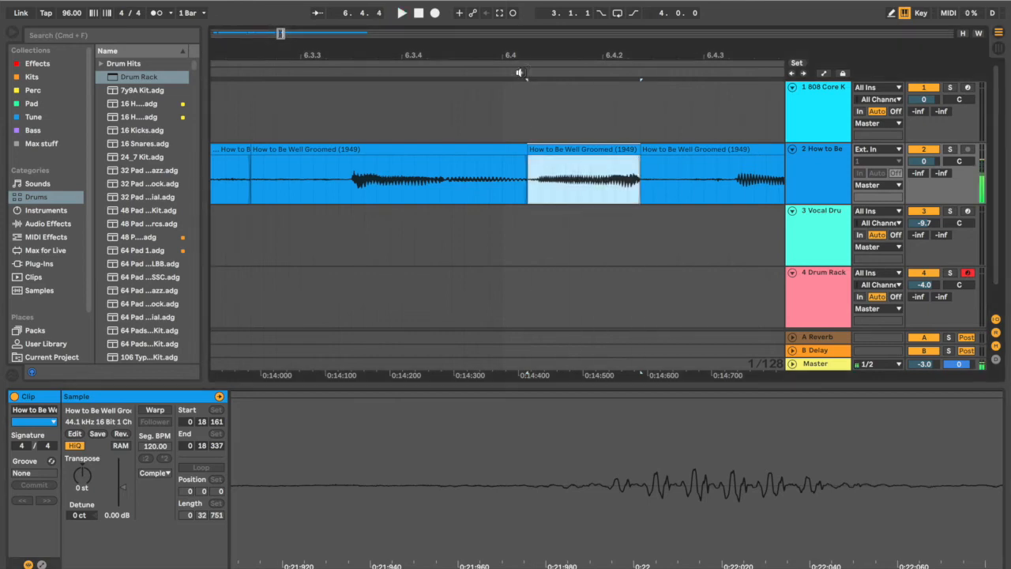
- Load the reversed clip onto pad F1 of the Drum Rack and audition the pad
left_click(810, 281)
left_click(814, 277)
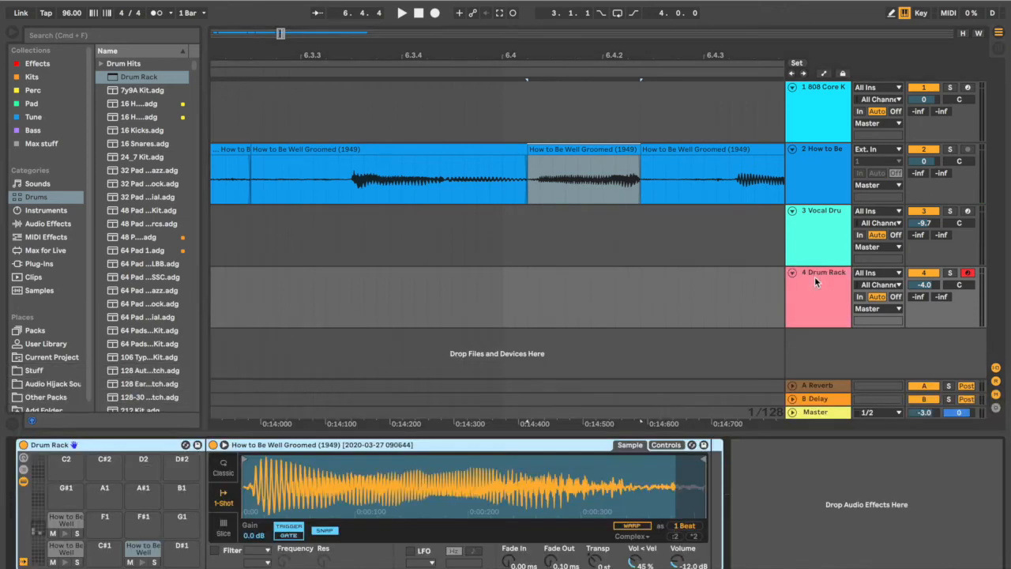
left_click_drag(578, 150, 115, 525)
left_click(114, 526)
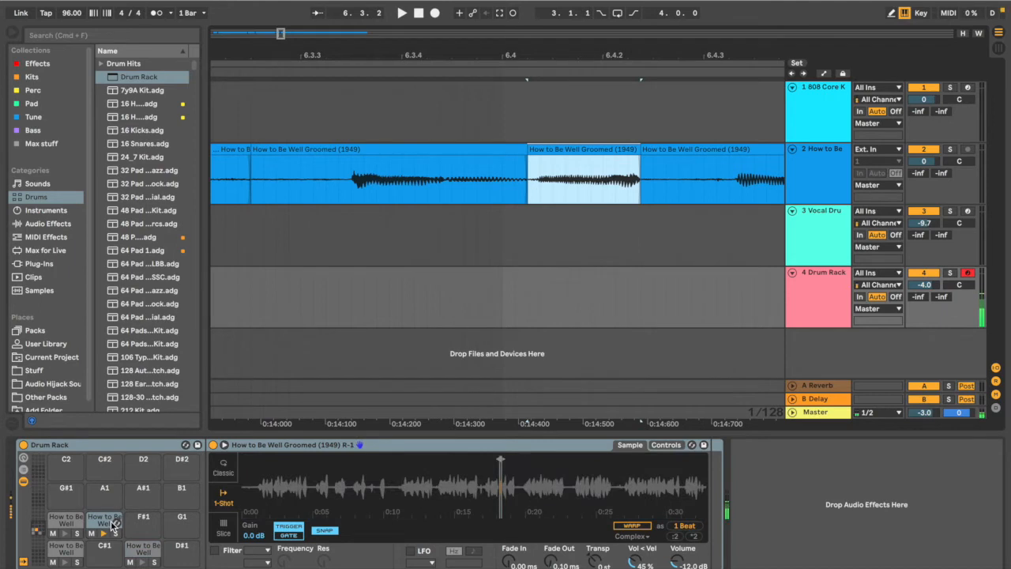
- Play pads F1 and D1 against each other and nudge the volume of the selected pad's sample
left_click(115, 523)
key("s")
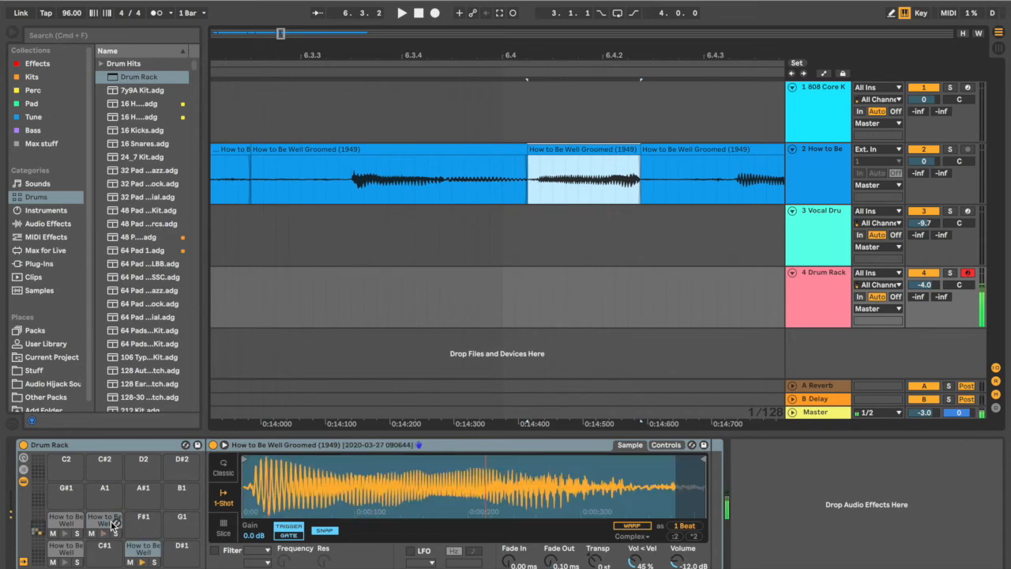
key("s")
left_click(114, 524)
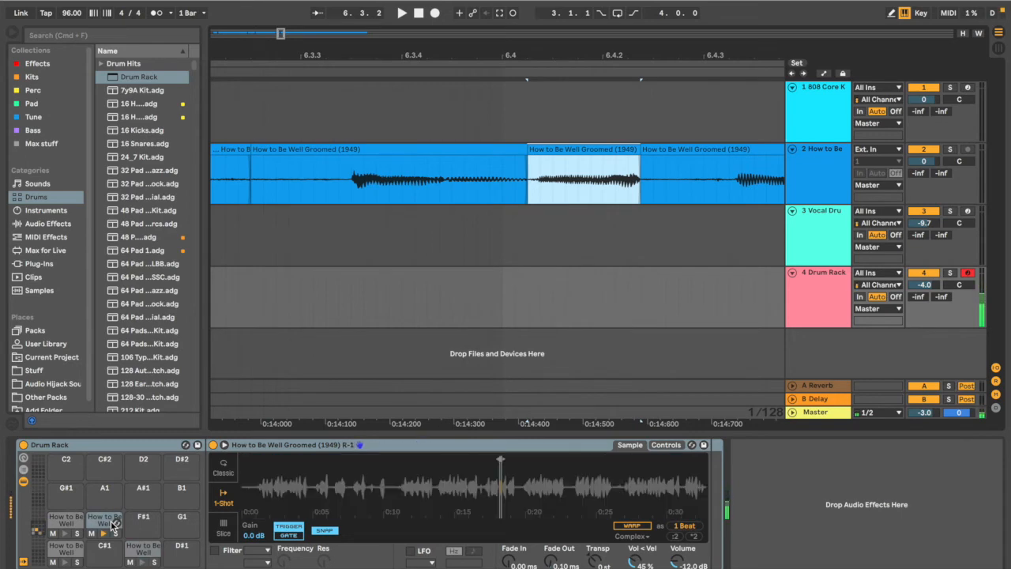
left_click_drag(678, 562, 678, 559)
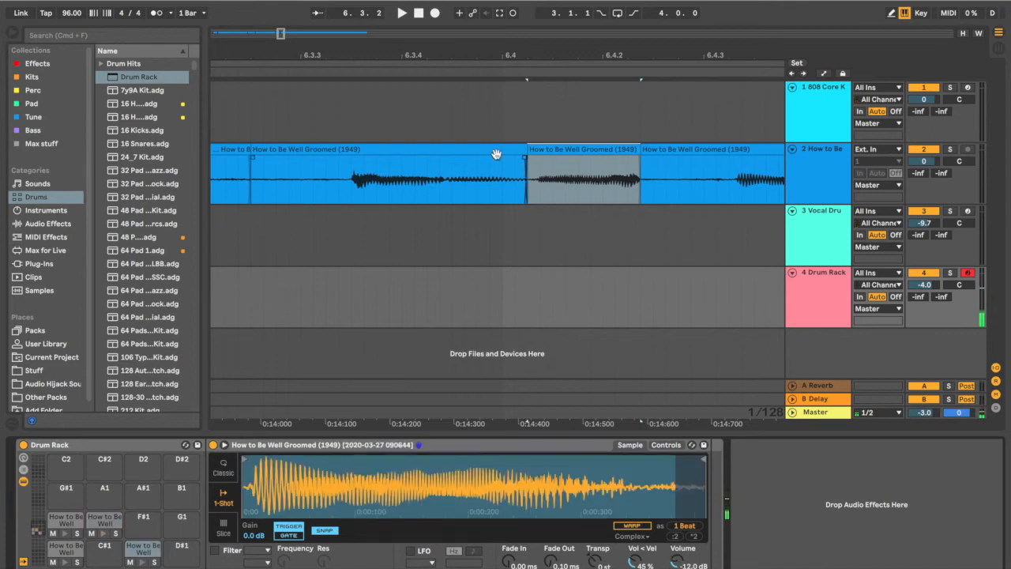
- Listen to the remaining part of the recording around bars 11 to 13 for another phrase to chop
left_click_drag(669, 61, 346, 57)
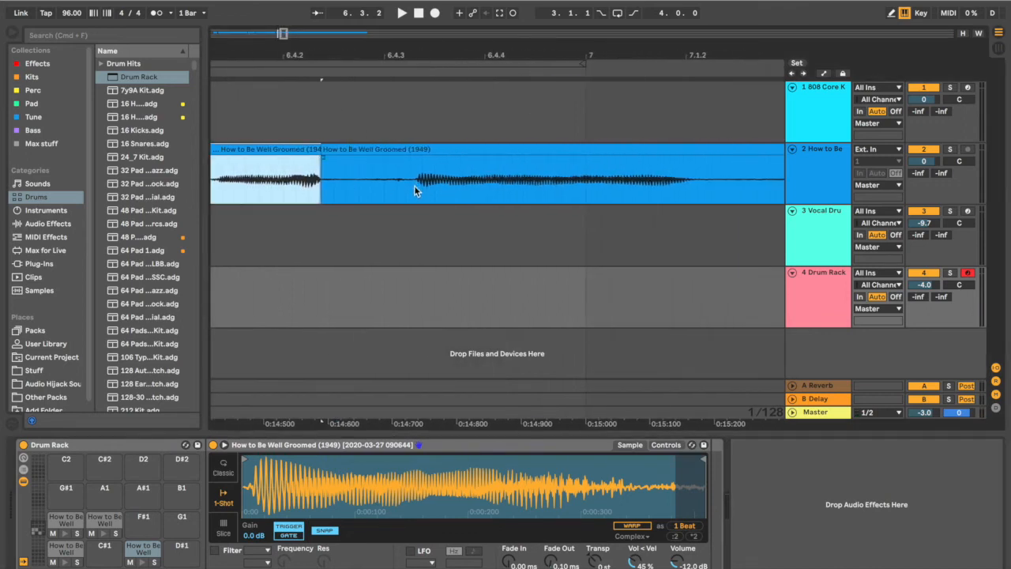
left_click_drag(554, 52, 212, 54)
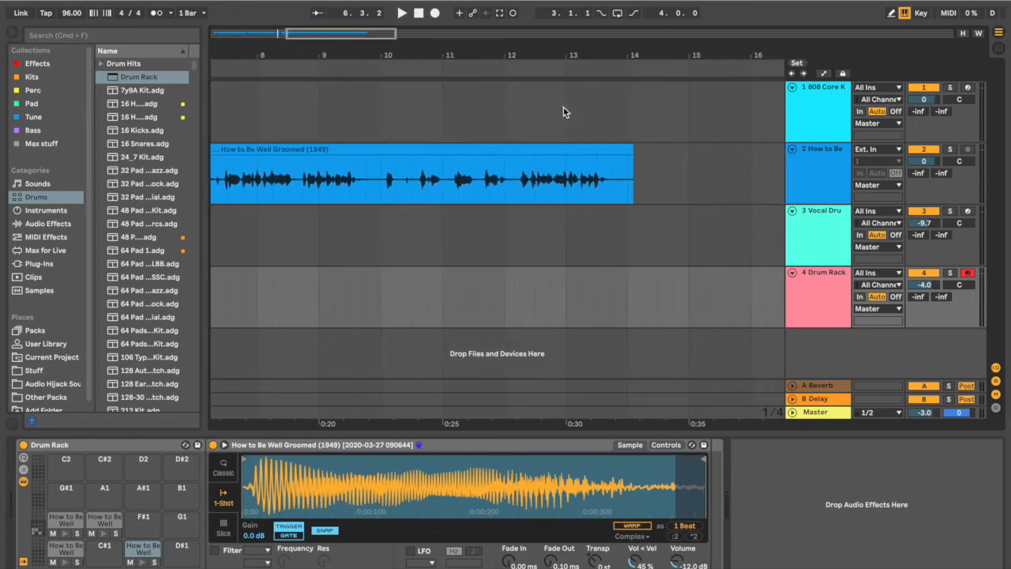
left_click(571, 76)
key("space")
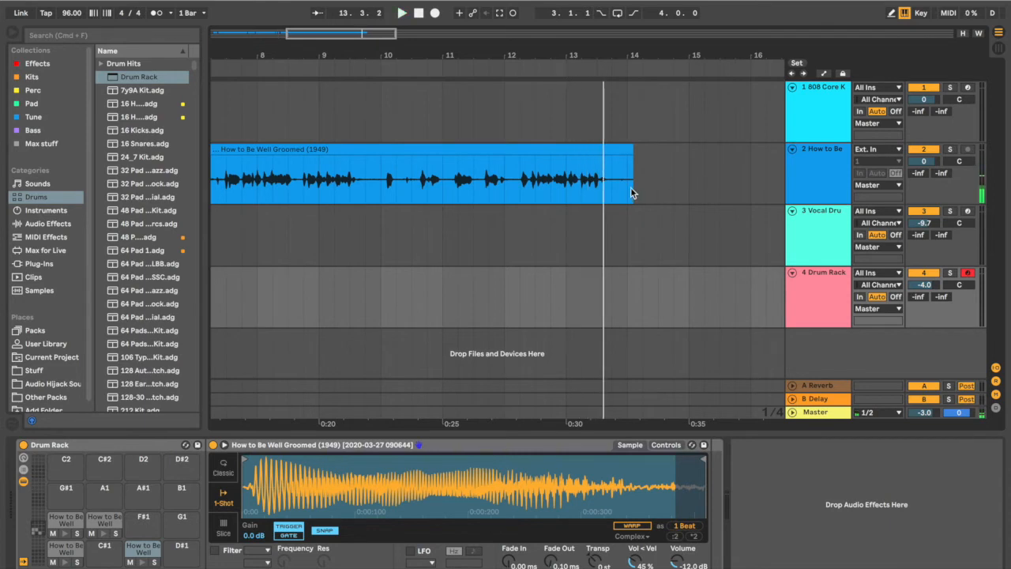
left_click(482, 146)
left_click(484, 170)
left_click(474, 174)
key("space")
left_click(421, 15)
- Split out the phrase from 11.3.4 to just after bar 12 and move it past the recording's end to about 14.2
left_click_drag(482, 54, 429, 128)
mouse_move(448, 196)
left_mouse_down()
mouse_move(601, 189)
mouse_move(443, 199)
left_mouse_up()
left_click(535, 150)
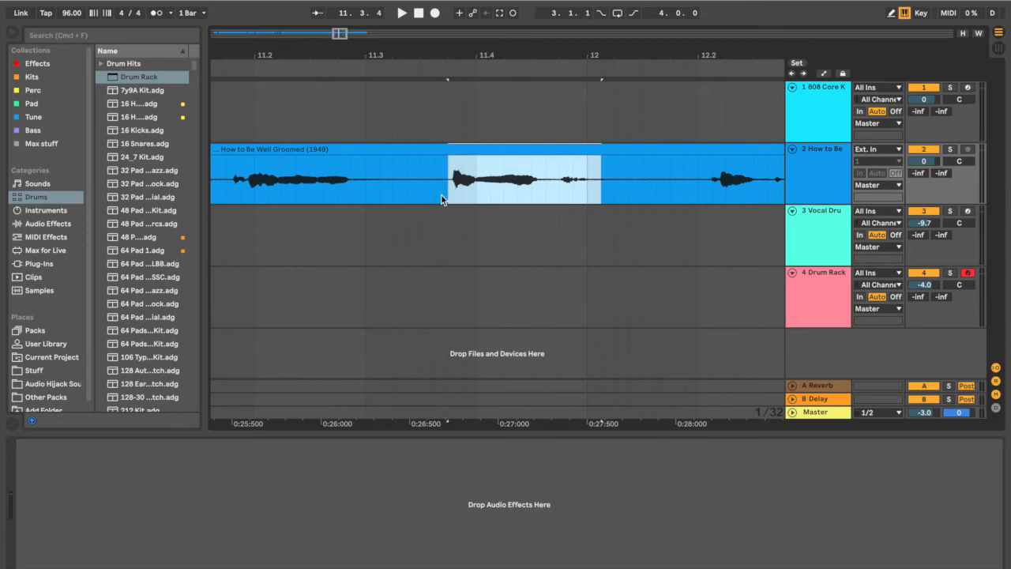
key("super+e")
left_click_drag(607, 57, 558, 161)
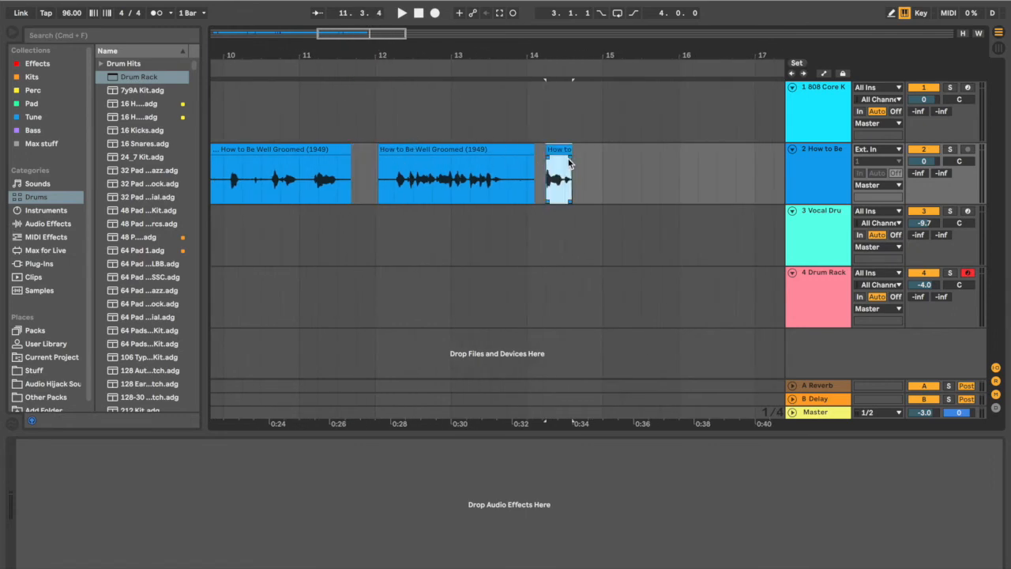
- Trim the silence from the start of the phrase at 14.2 and turn on Warp for the clip
double_click(558, 152)
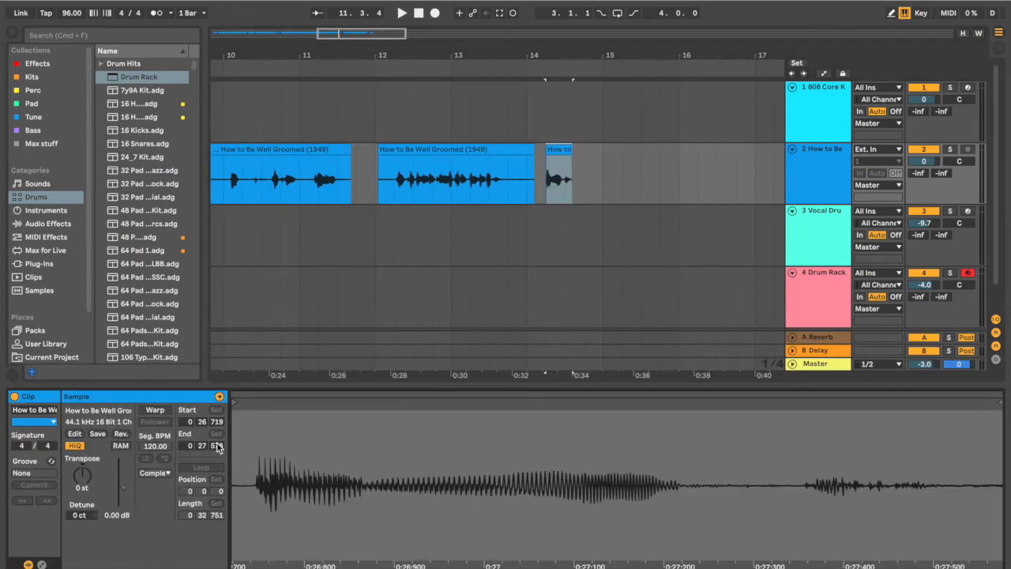
left_click_drag(551, 53, 551, 87)
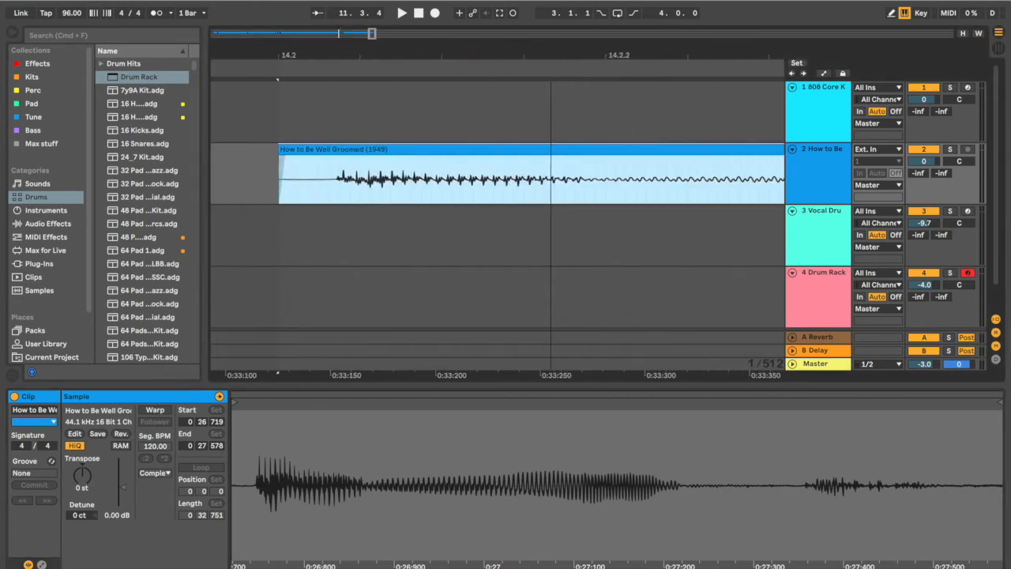
left_click_drag(280, 151, 305, 148)
left_click_drag(413, 55, 413, 4)
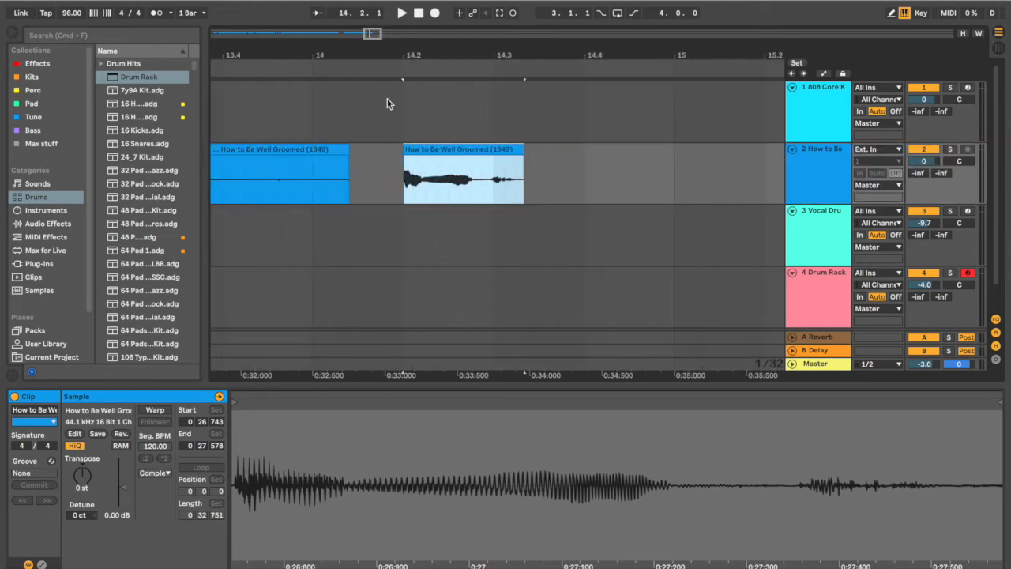
left_click(155, 410)
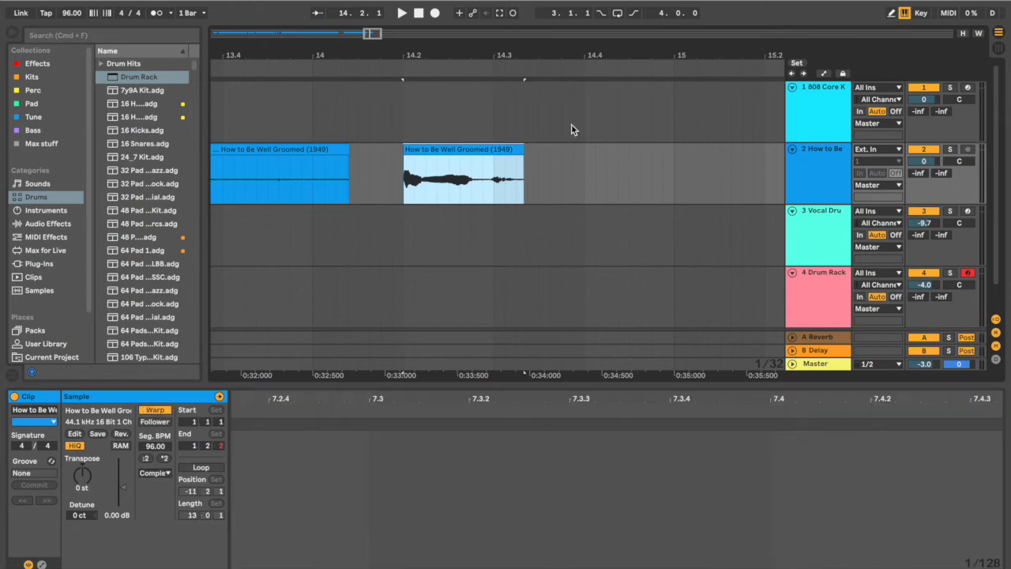
double_click(475, 149)
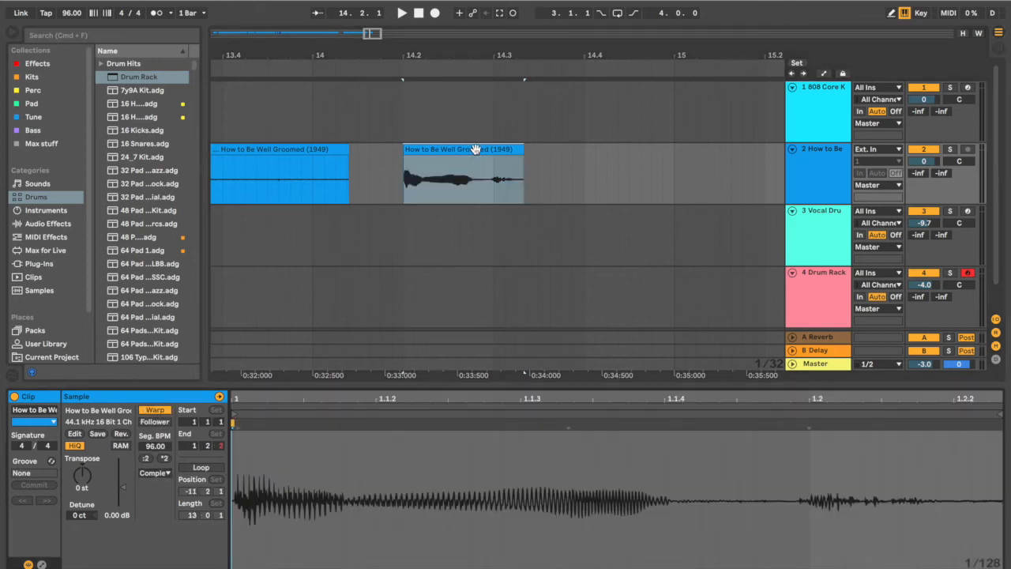
- Stretch the phrase at 14.2 with a warp marker at its end, extend the clip to just past bar 15, and listen to it
double_click(992, 429)
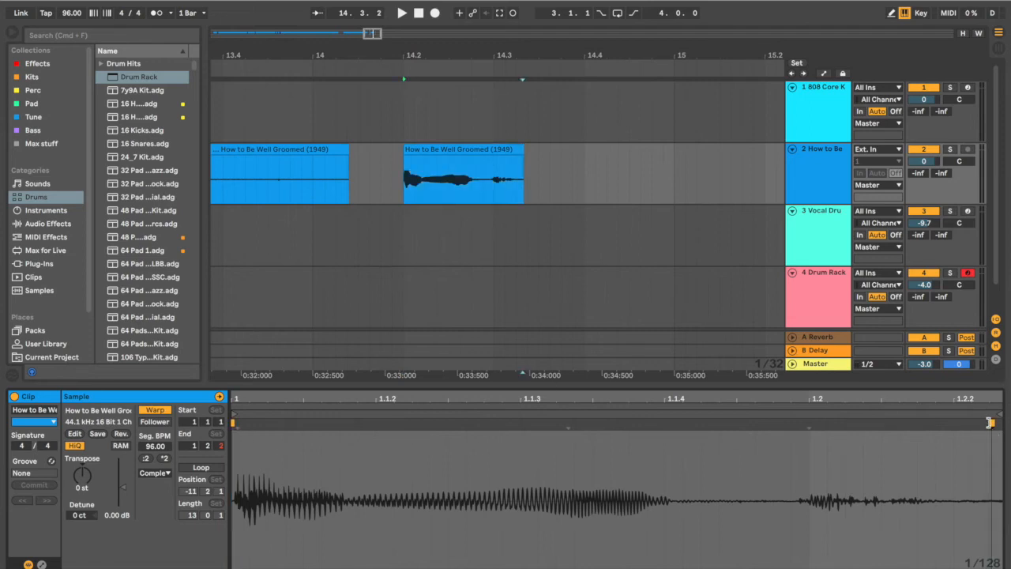
left_click_drag(993, 424, 1005, 414)
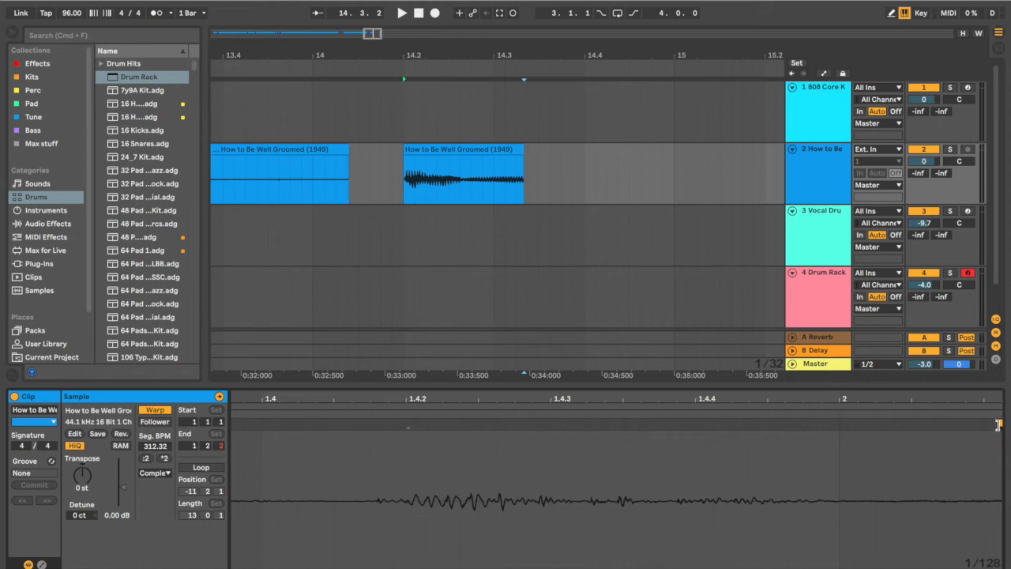
left_click_drag(1001, 422, 1010, 423)
mouse_move(491, 167)
left_mouse_down()
mouse_move(519, 153)
mouse_move(463, 151)
mouse_move(721, 153)
left_mouse_up()
left_click(396, 73)
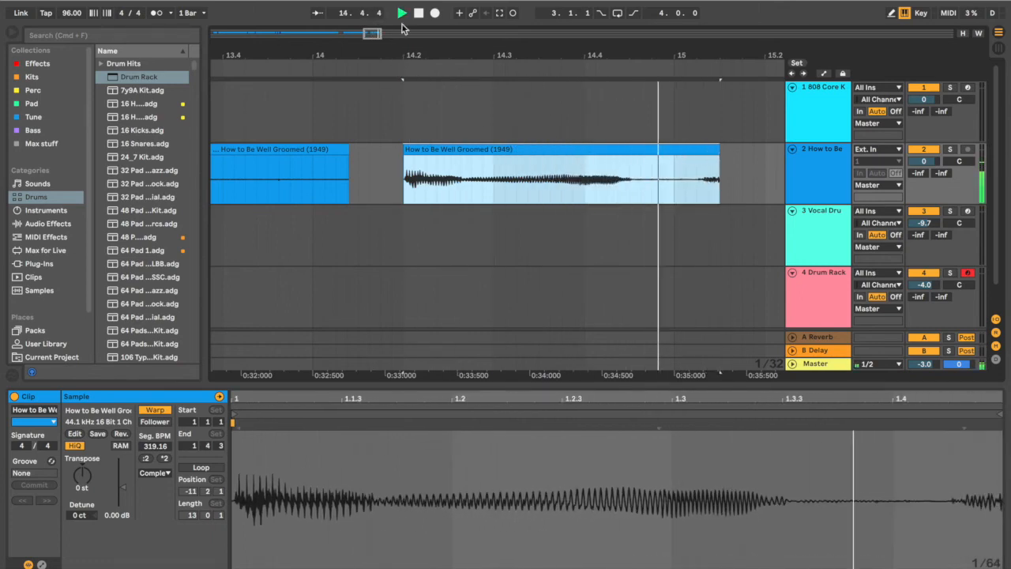
key("space")
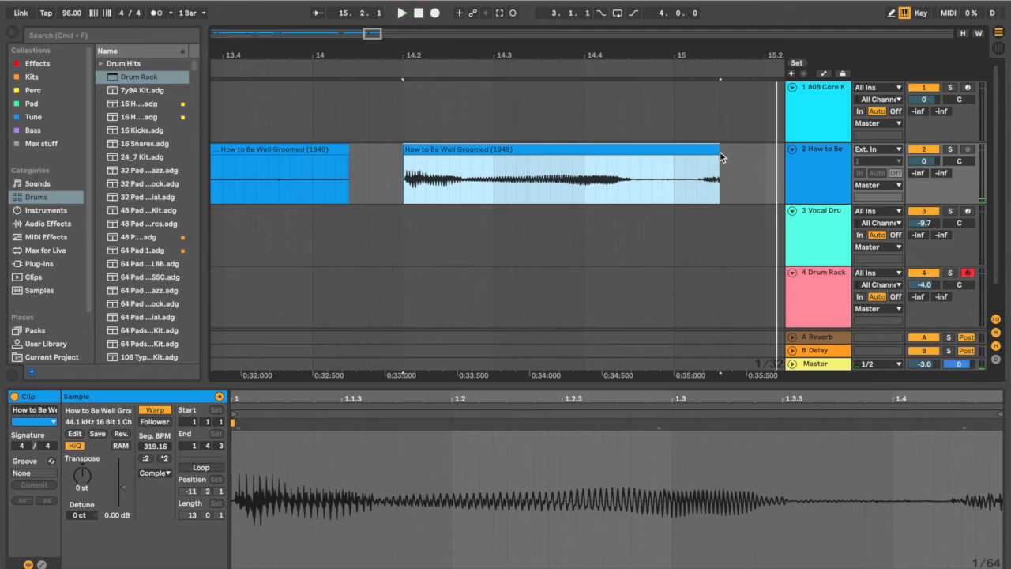
- Trim the stretched phrase's tail to about 14.4.4 and consolidate the clip
left_click_drag(720, 154, 652, 158)
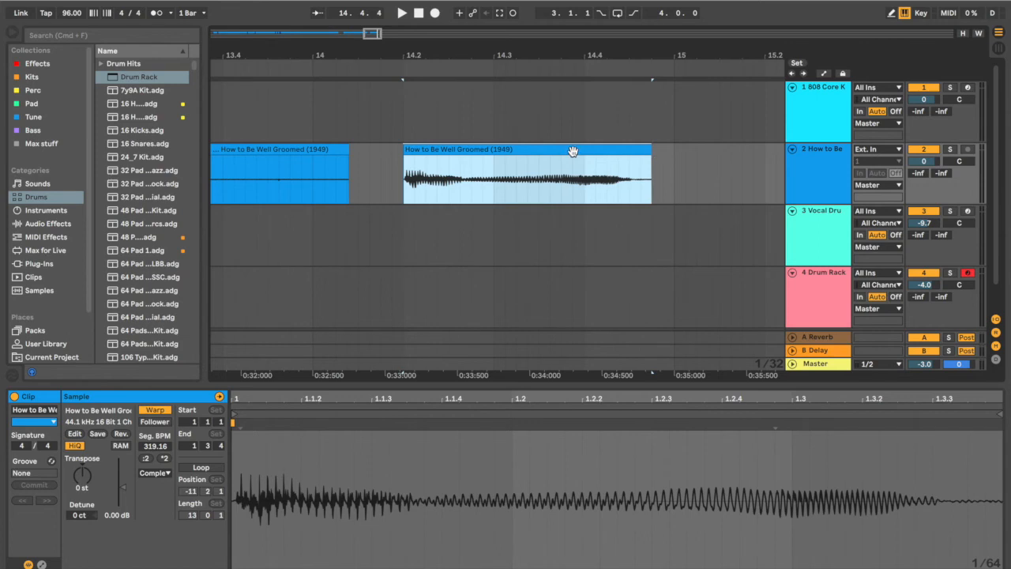
key("super+j")
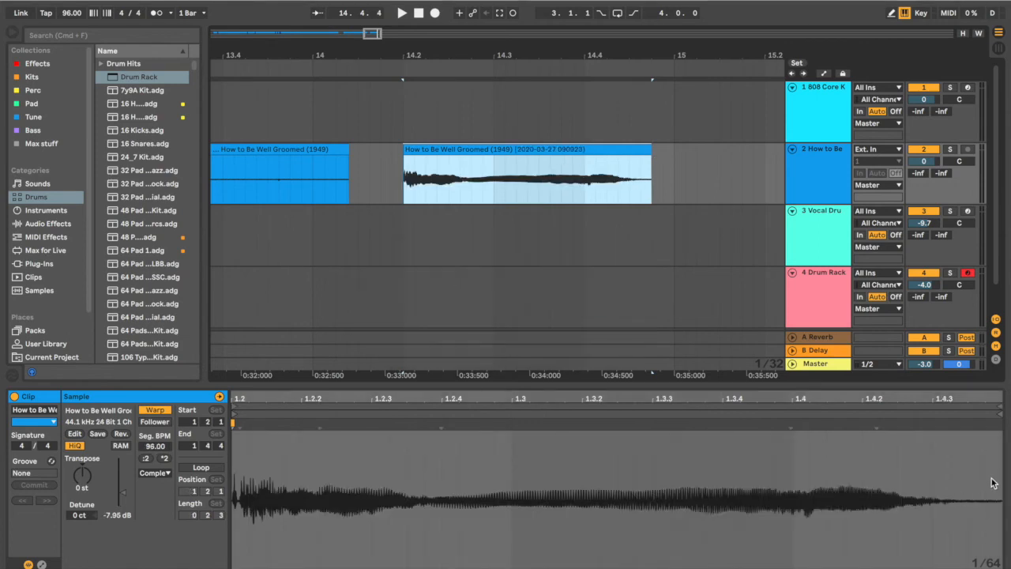
- Stretch the consolidated phrase again with a warp marker at its end, extend the clip past 15.2, and play it
double_click(989, 425)
left_click_drag(989, 424, 1010, 423)
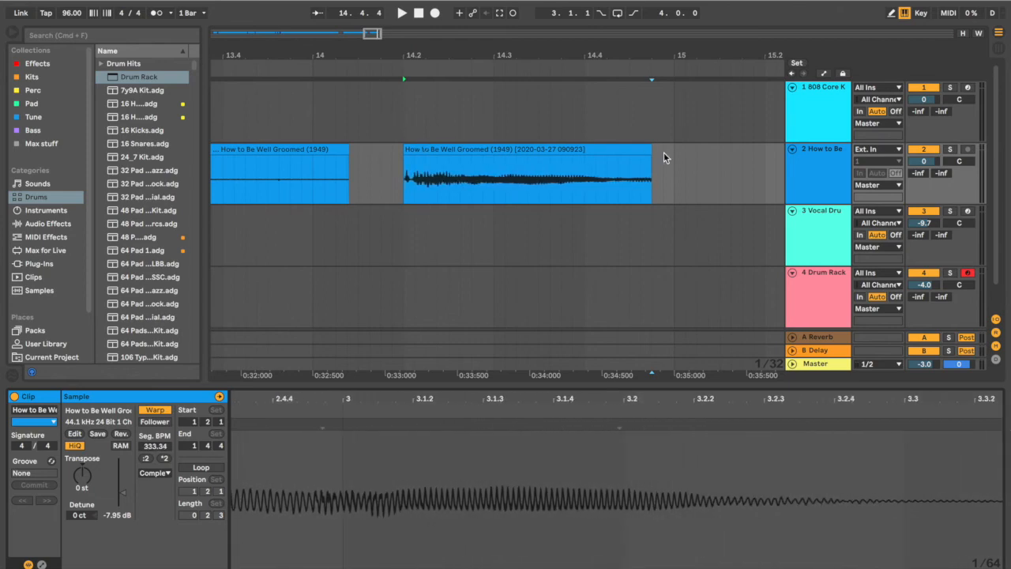
left_click_drag(651, 155, 784, 156)
left_click(350, 69)
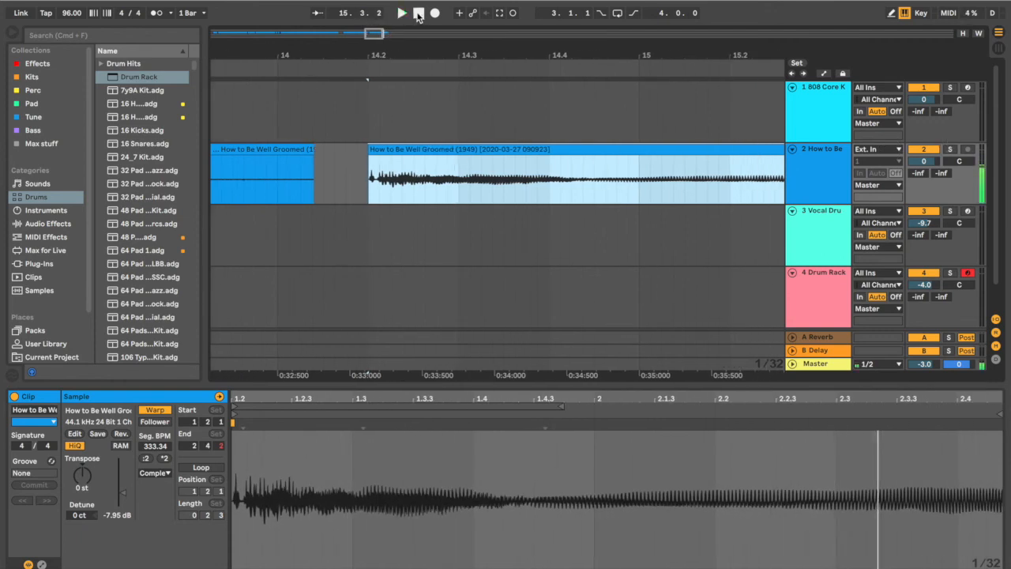
- Split off the stretched phrase's opening, from 14.2 to about 14.4.3, move it back to about 14.1.3 and listen to it
left_click_drag(598, 190, 367, 190)
left_click_drag(507, 146, 474, 146)
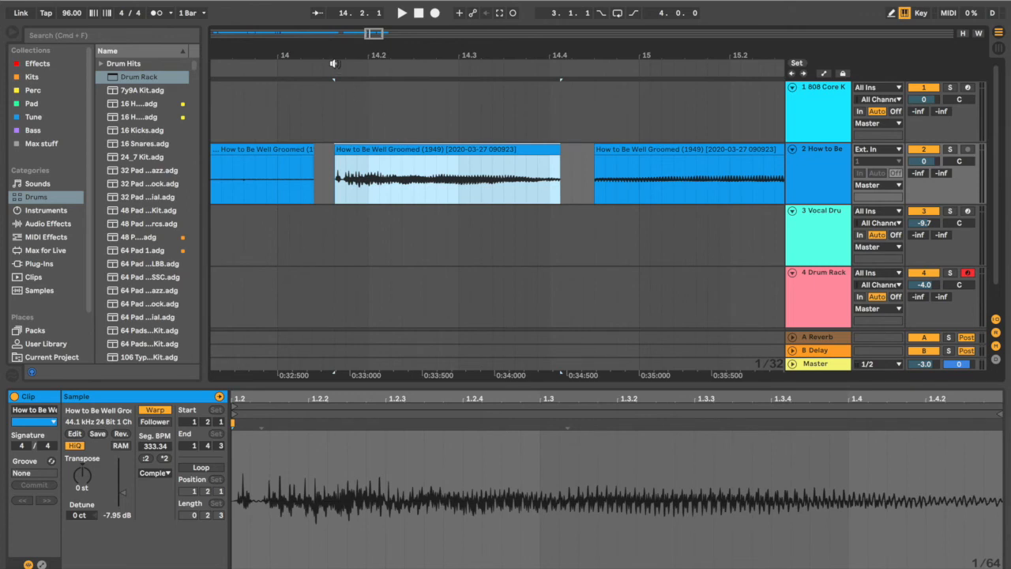
key("space")
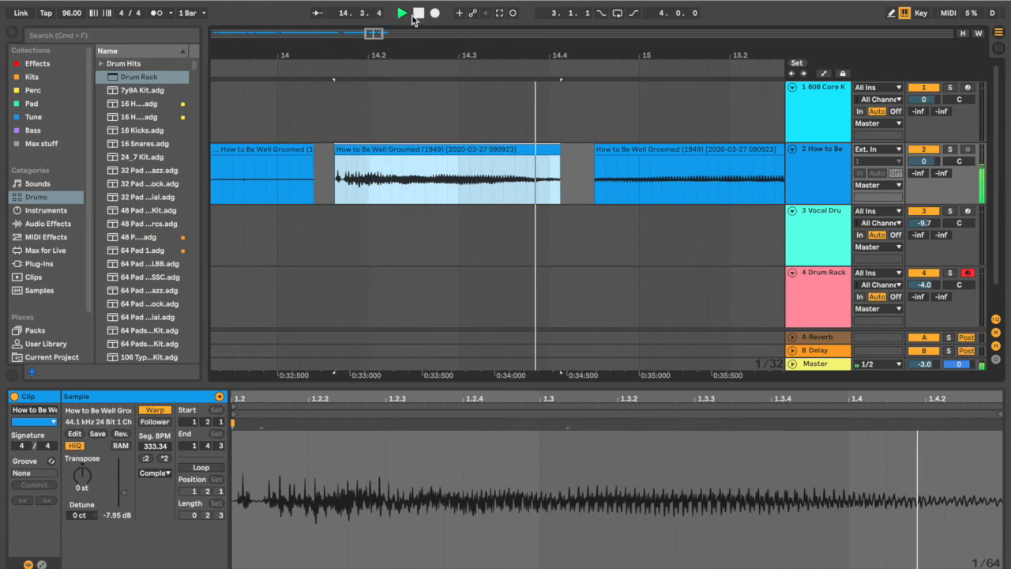
- Reverse the split-off opening clip at 14.1.3 and listen to it
left_click(478, 152)
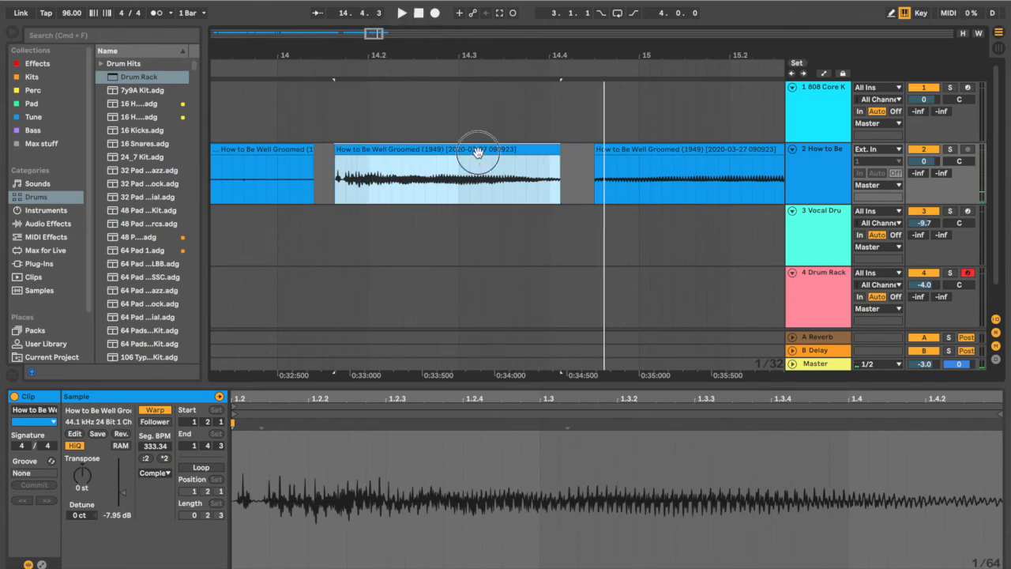
left_click(121, 435)
left_click(326, 75)
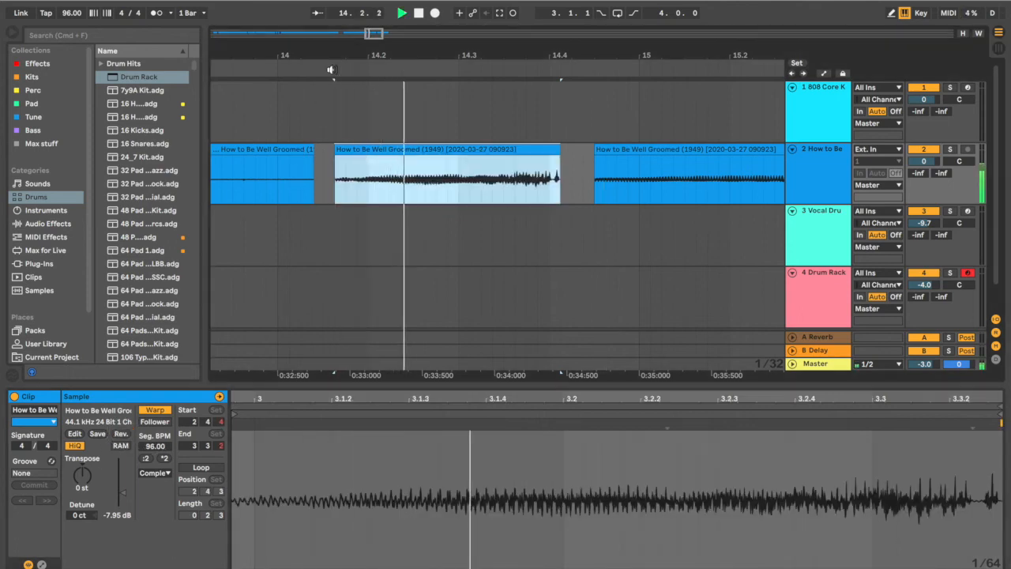
left_click(419, 13)
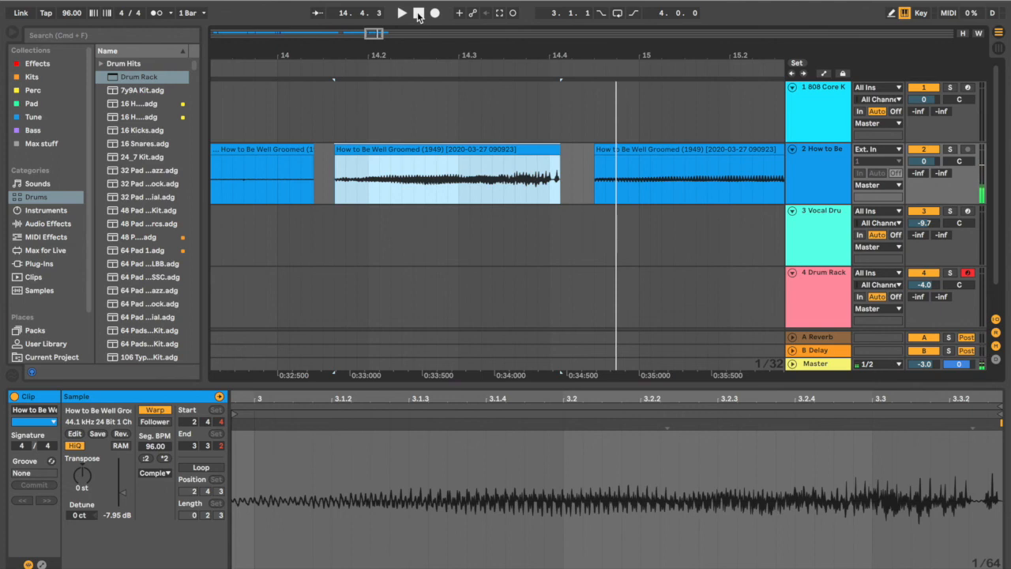
- Load the reversed clip onto pad G1 of the Drum Rack on track 4 and select that pad
left_click(832, 301)
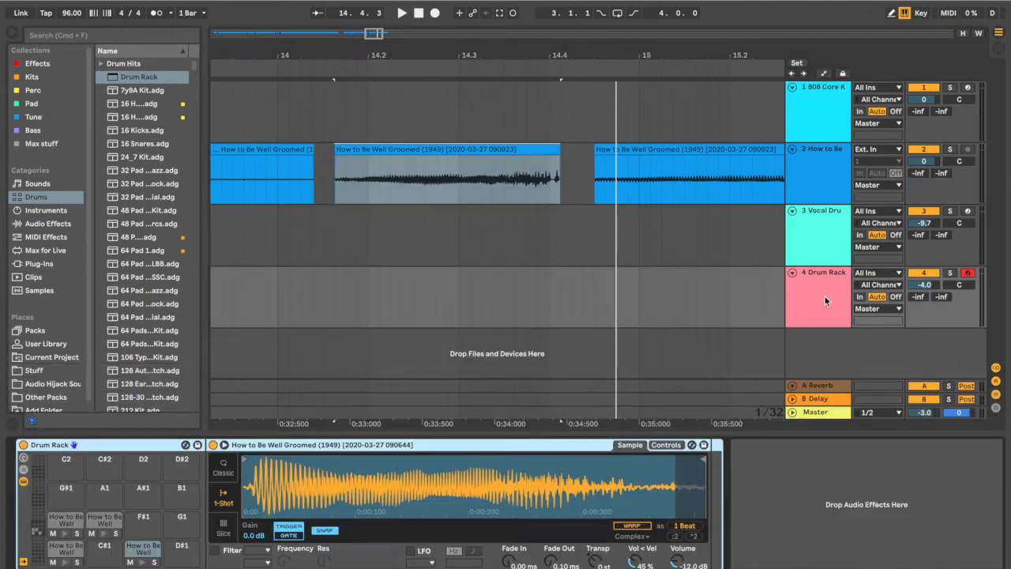
left_click_drag(476, 150, 185, 523)
left_click(185, 523)
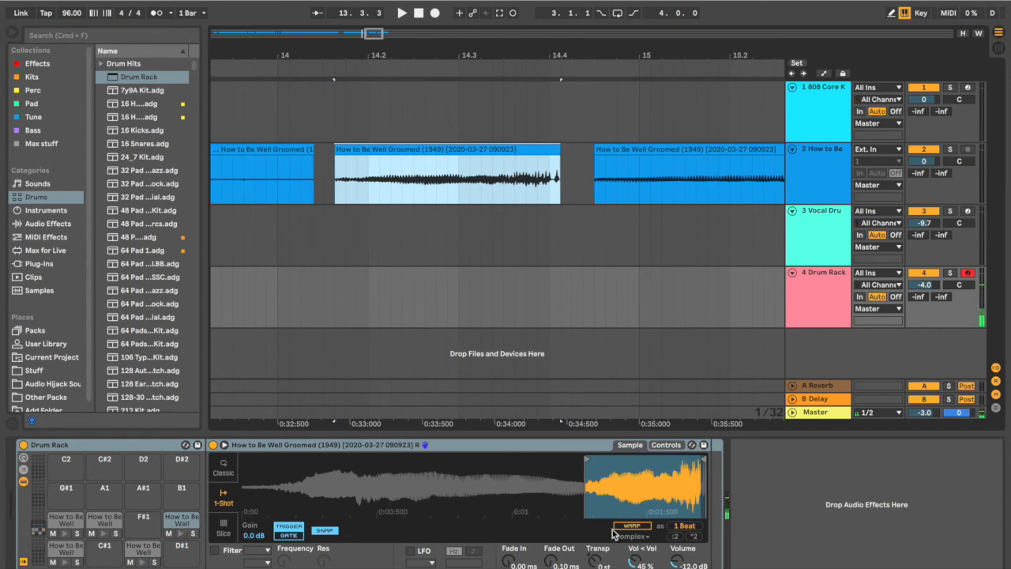
- Turn on Warp for pad G1's reversed sample as 1 Beat, play the pad, and return the song position to the beginning
left_click(637, 528)
key("g")
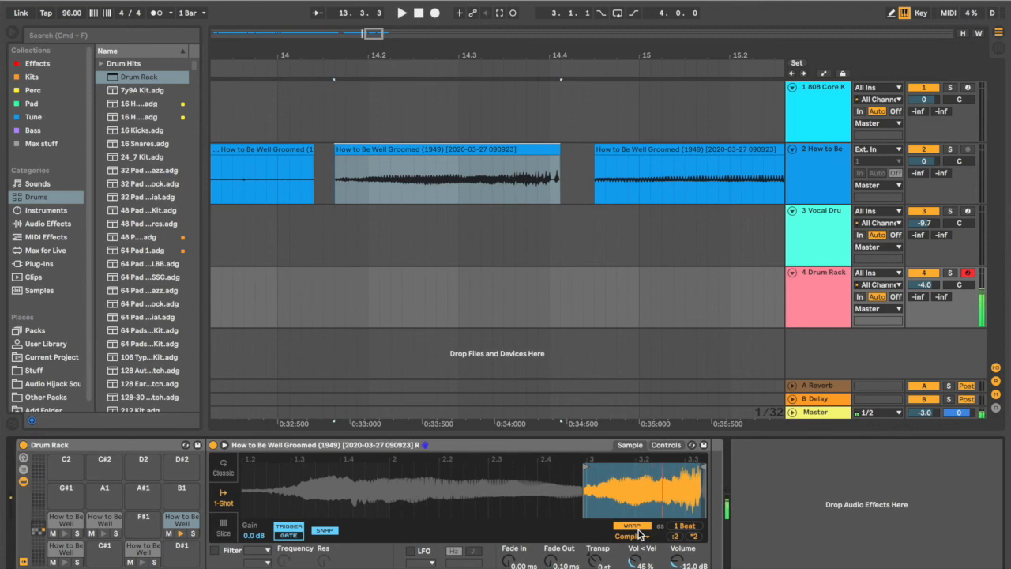
key("g")
left_click(418, 14)
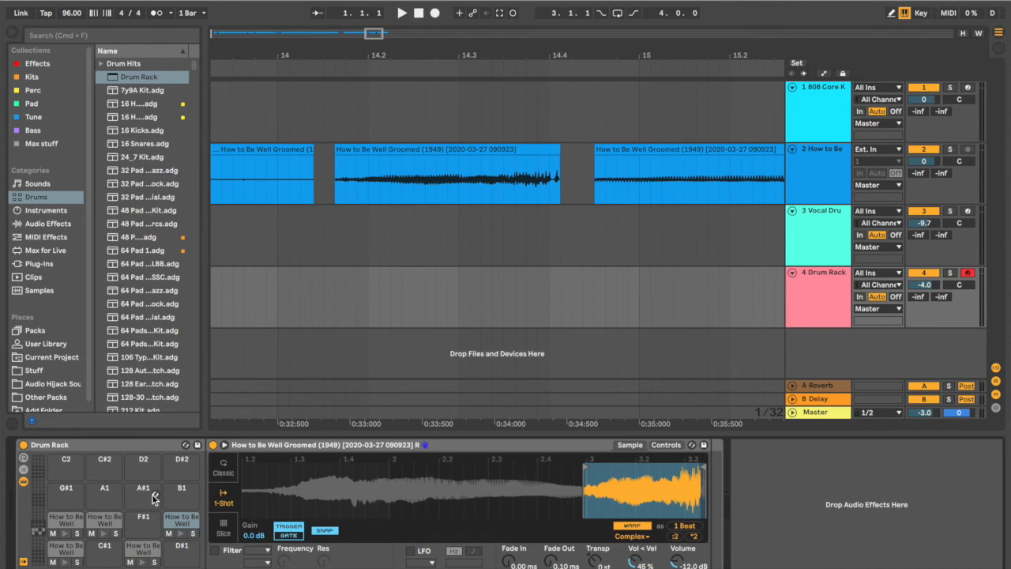
- Switch to Session view, arm the Vocal Drum track, and disarm the Drum Rack track
key("Tab")
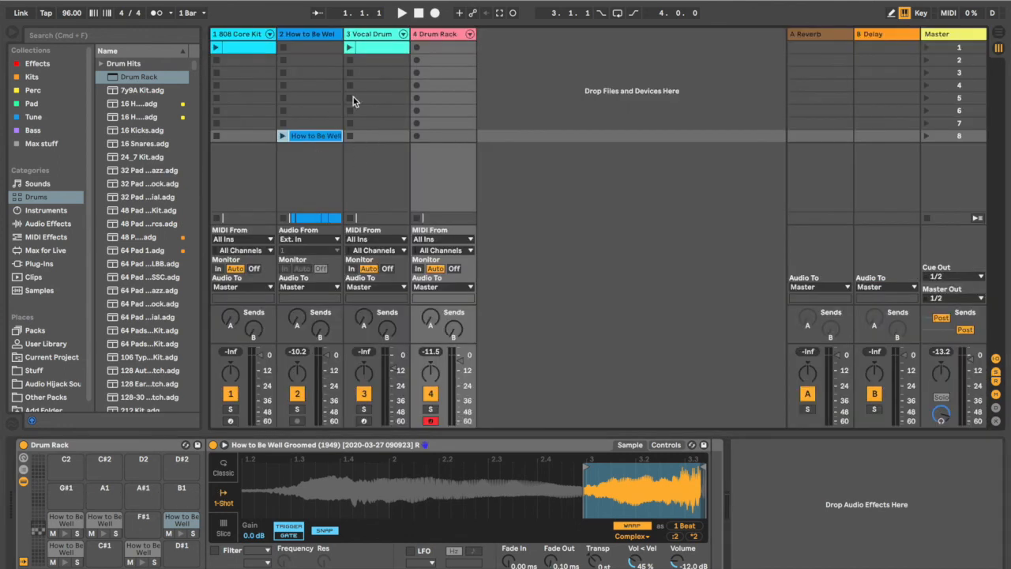
left_click(364, 421)
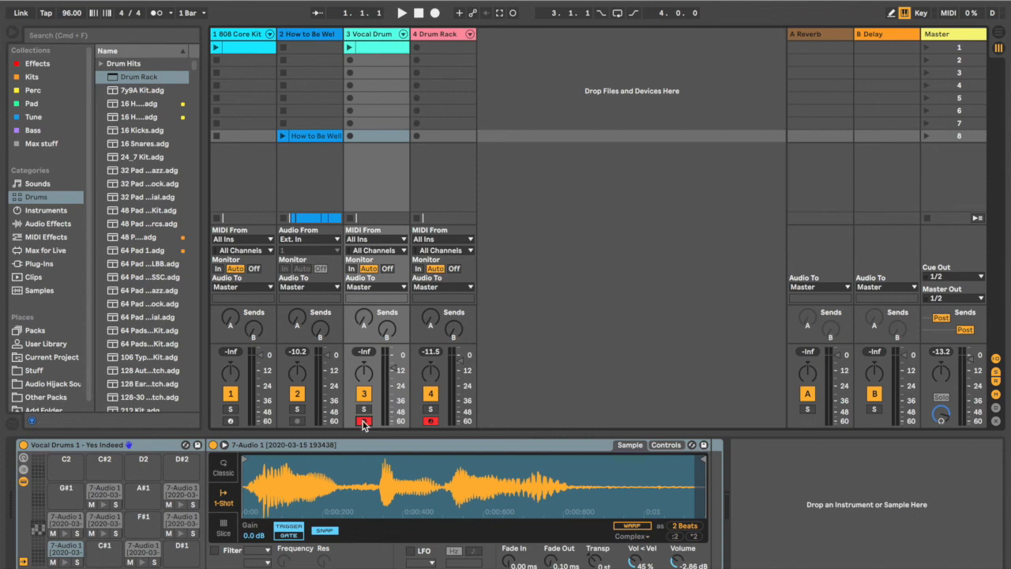
left_click(431, 422)
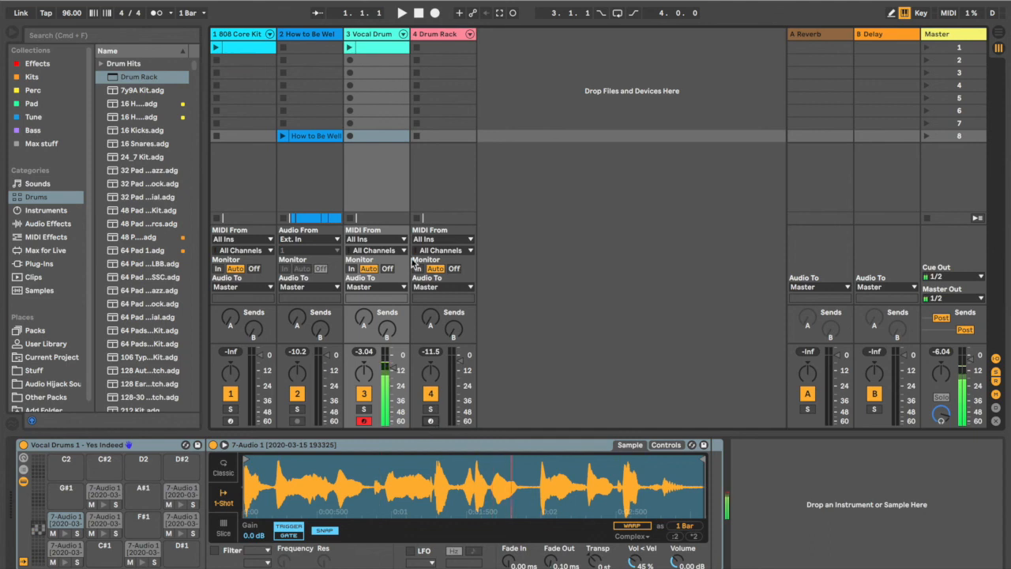
- Play the Vocal Drum pads over the 808 Core Kit clip with the How to Be Well track stopped, then stop the beat
left_click(216, 49)
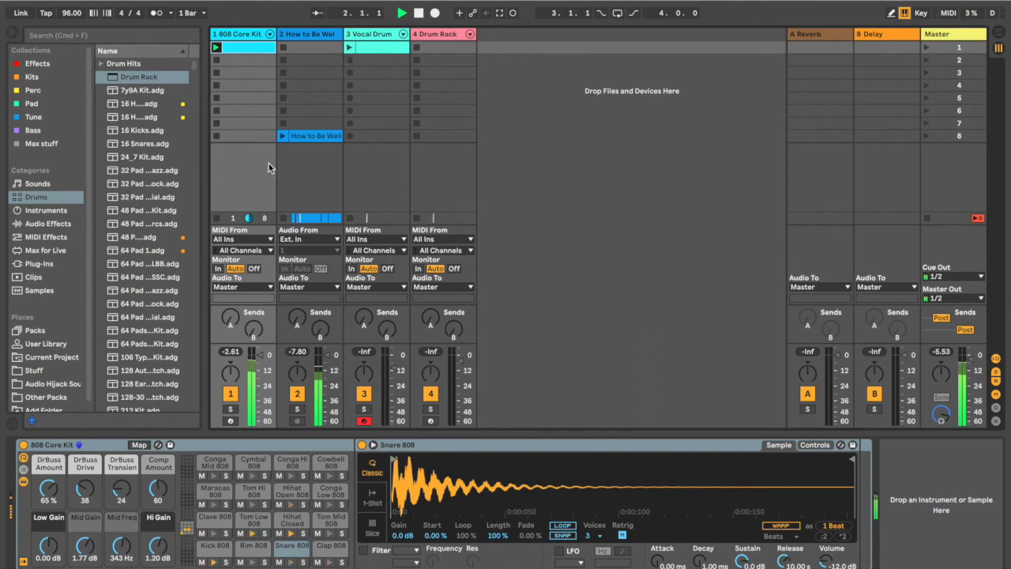
left_click(285, 219)
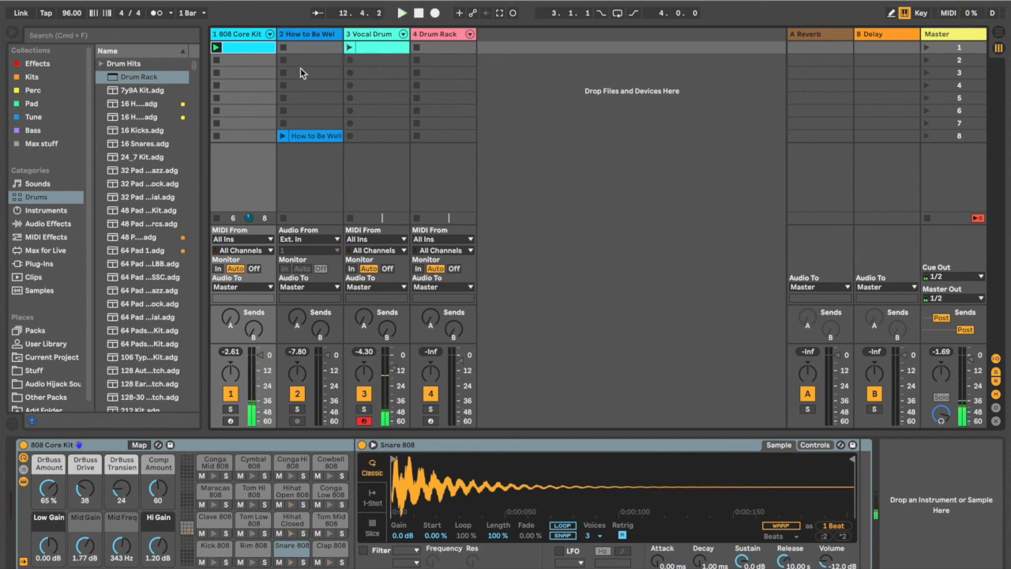
left_click(218, 136)
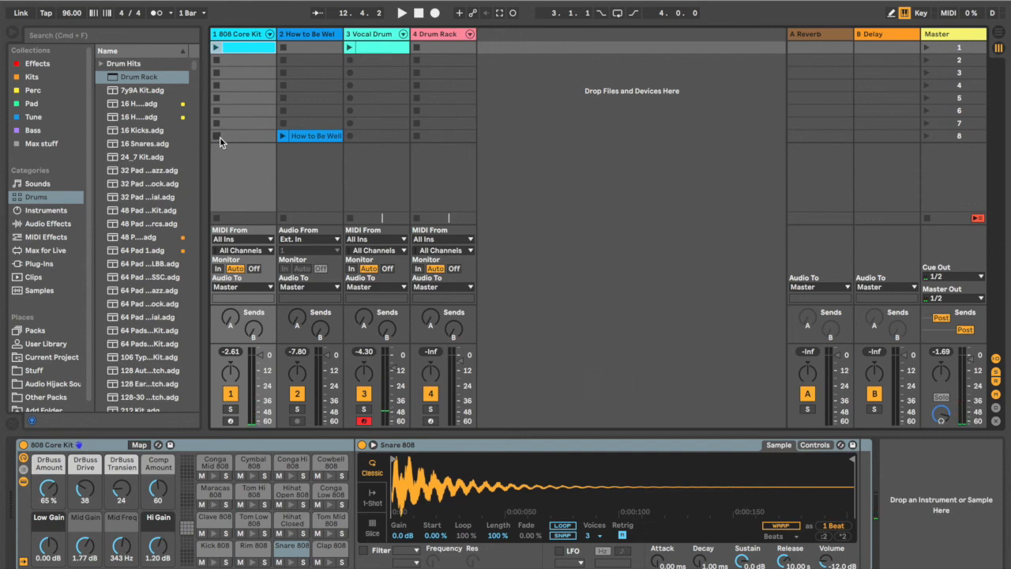
- Open the Vocal Drum clip's notes, play it alone and with the 808 beat through scene 1, then stop both clips
double_click(366, 49)
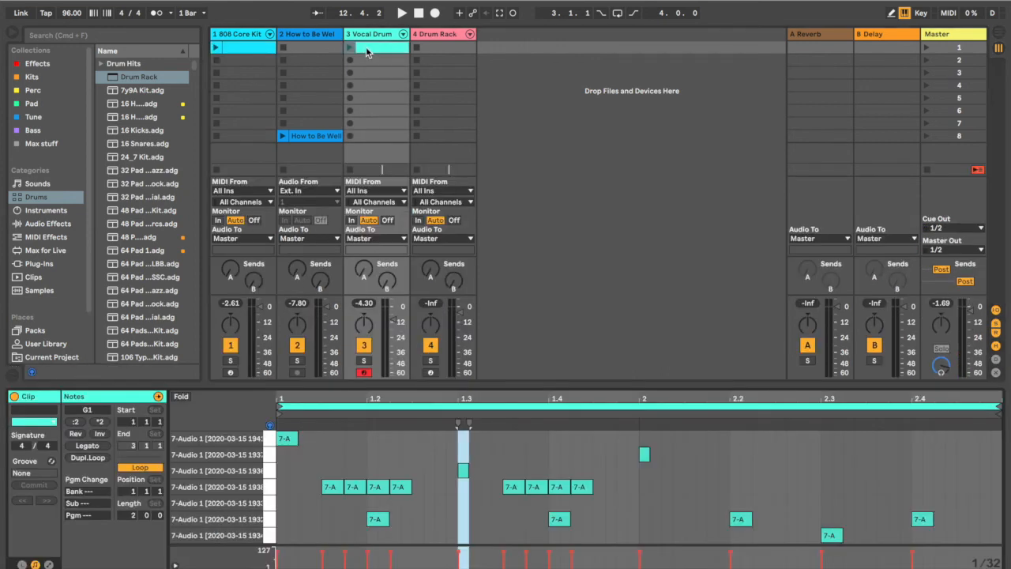
left_click(350, 48)
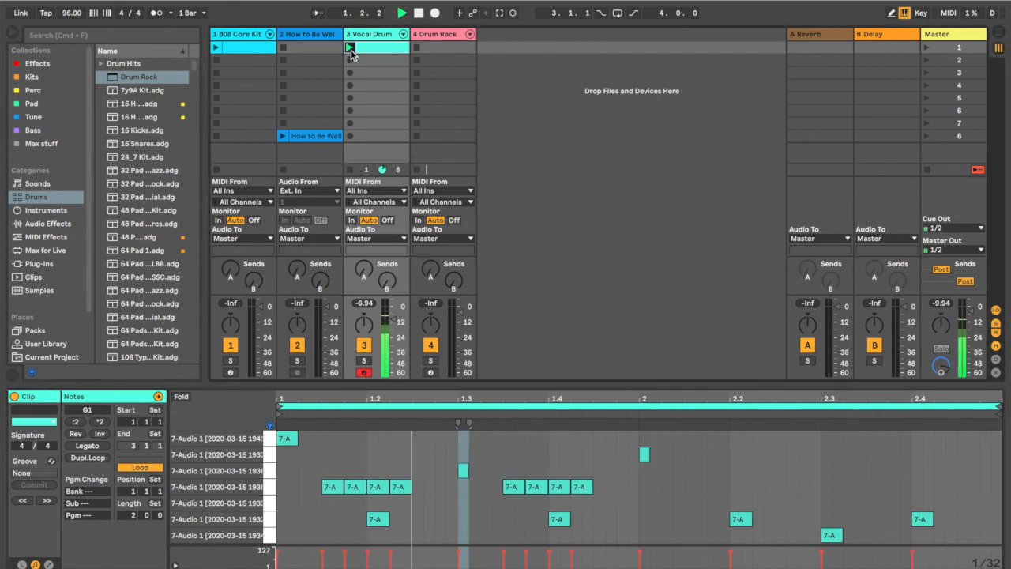
left_click(927, 48)
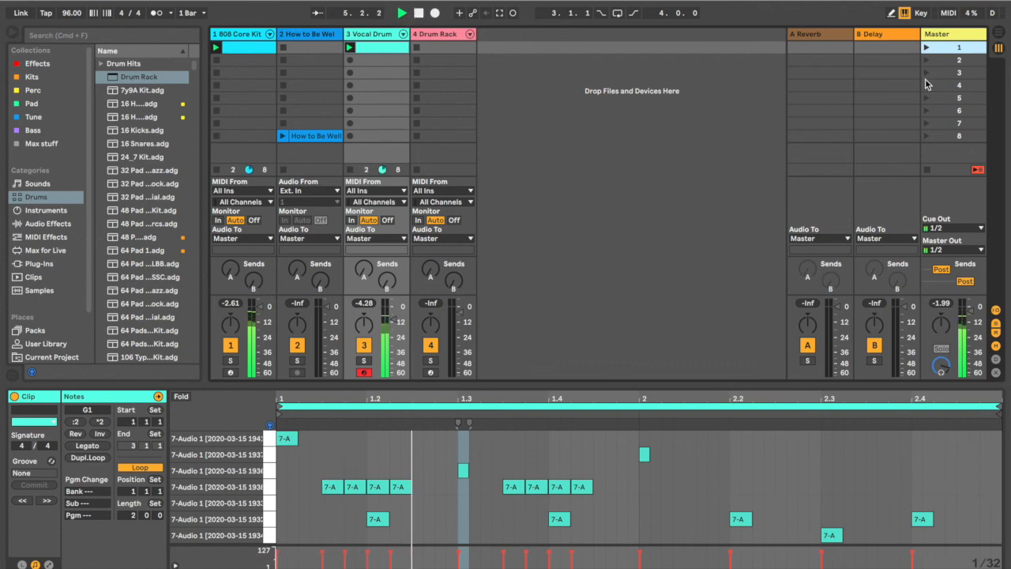
left_click(217, 62)
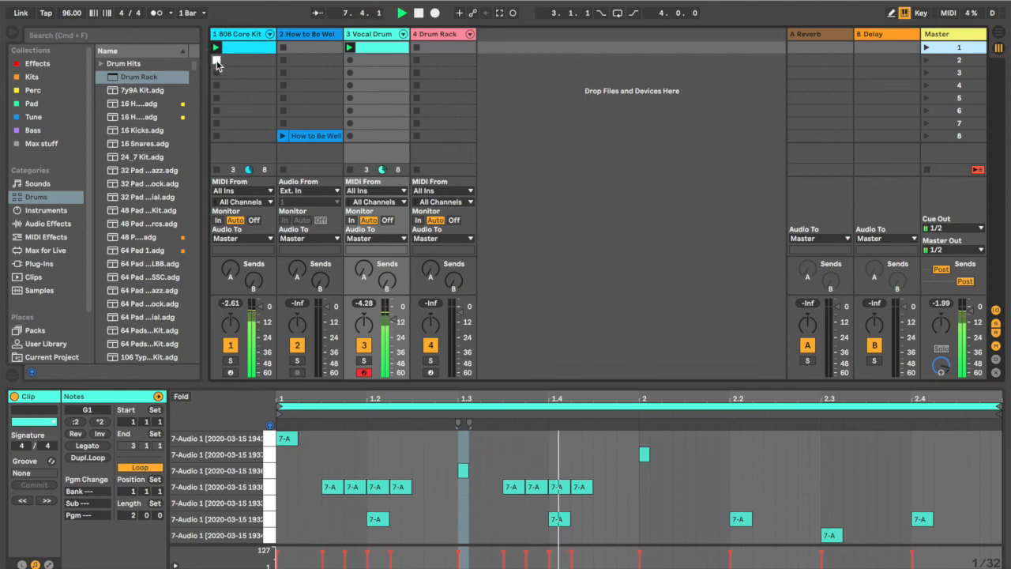
left_click(350, 169)
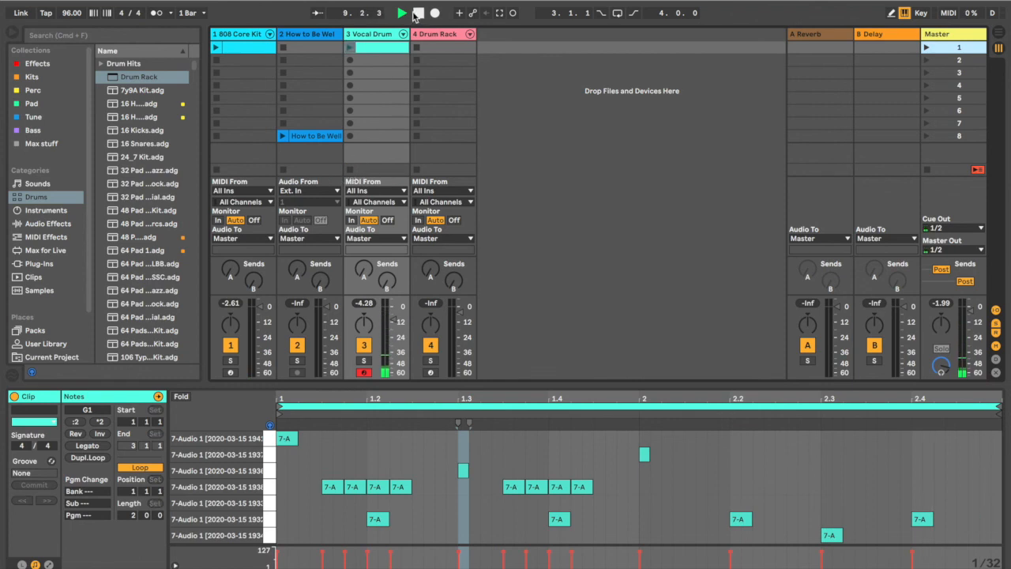